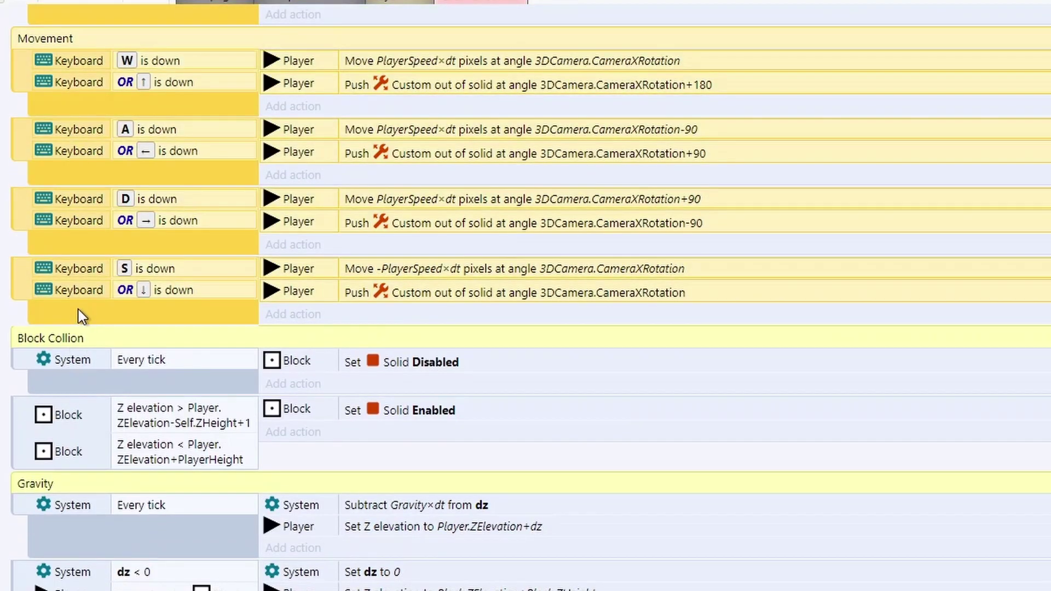
Step: Copy the selected Movement events for the player's keyboard controls and paste them into the other project's empty event sheet
{"action": "right_click", "coordinate": [78, 310]}
{"action": "left_click", "coordinate": [176, 456]}
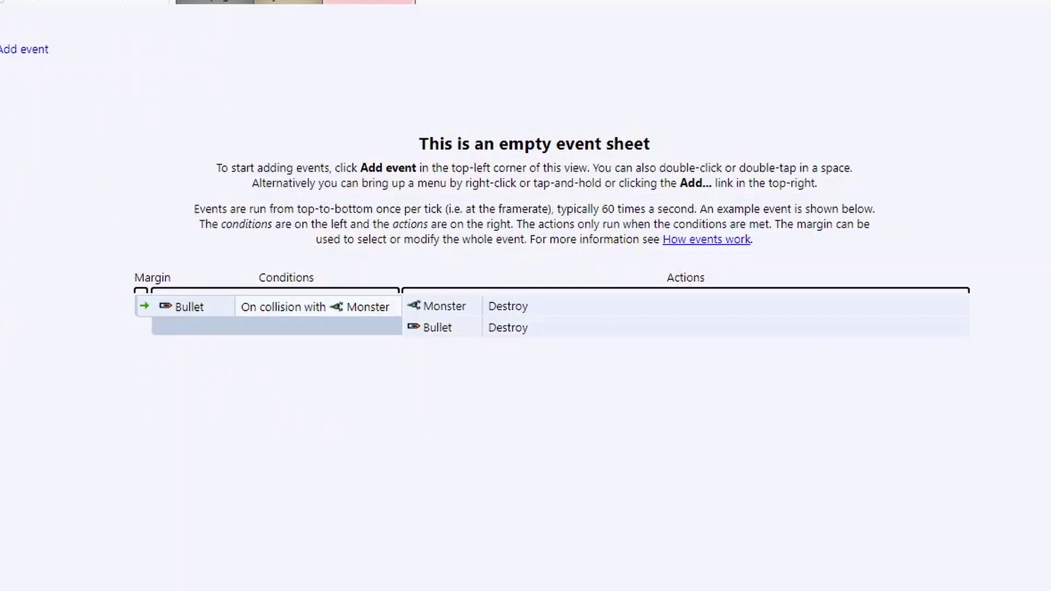
{"action": "right_click", "coordinate": [99, 104]}
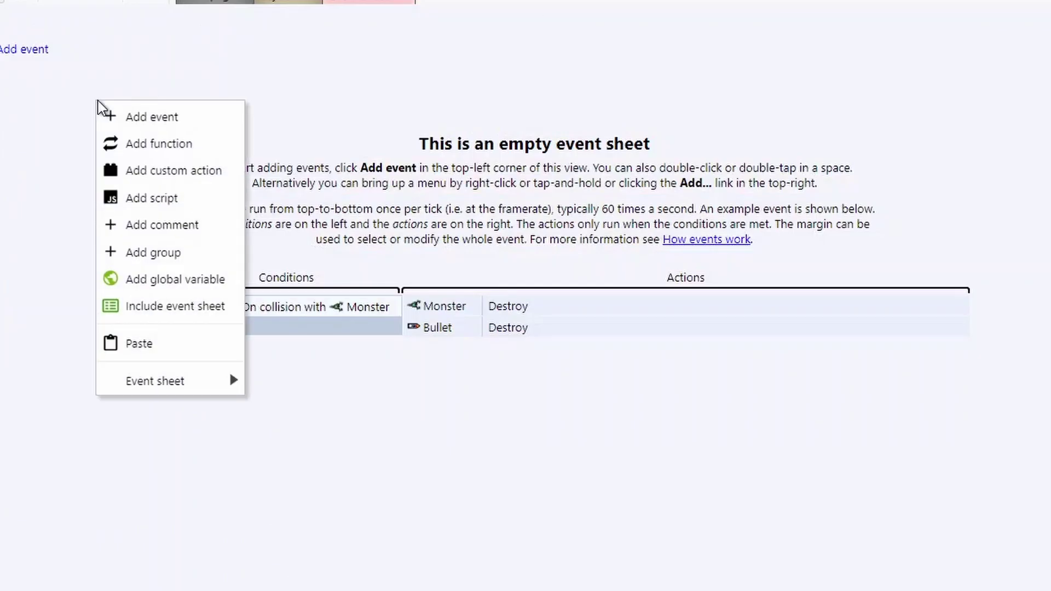
{"action": "left_click", "coordinate": [131, 350]}
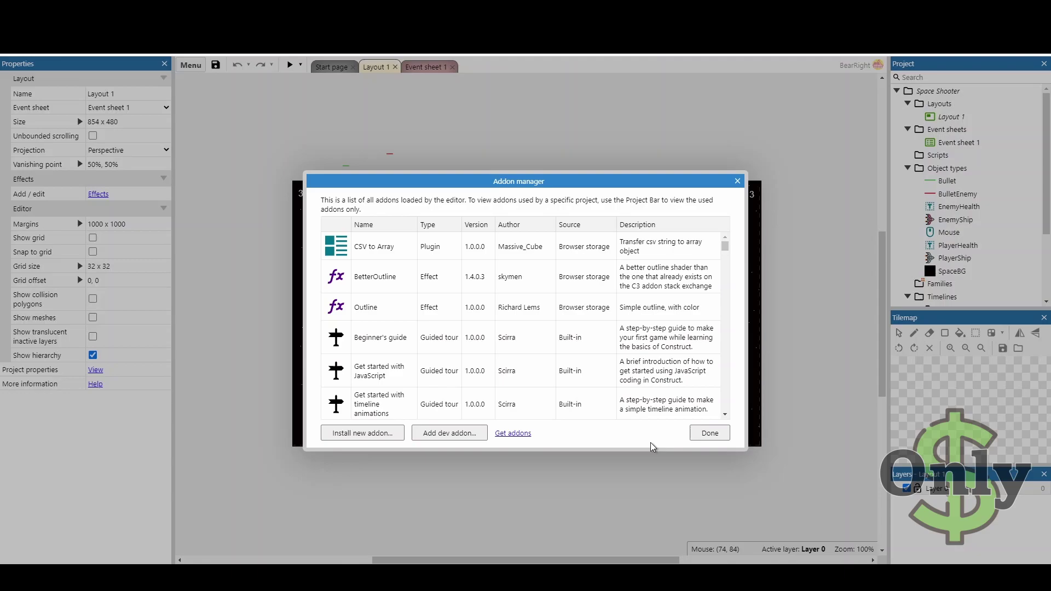
Step: Close the addon manager and enable Bundle addons in the Space Shooter project properties
{"action": "left_click", "coordinate": [737, 182]}
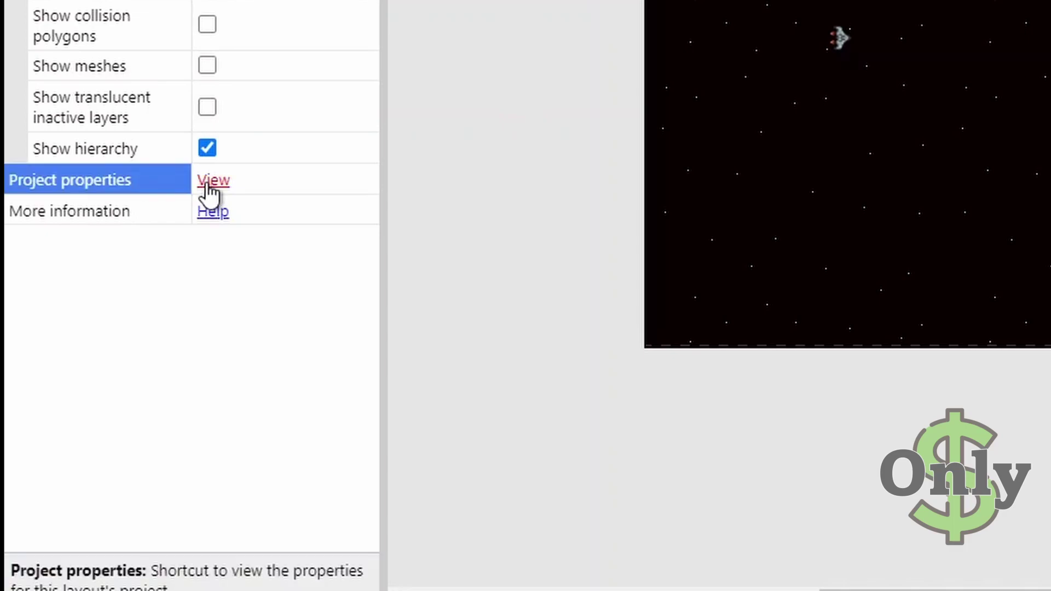
{"action": "left_click", "coordinate": [213, 181]}
{"action": "scroll", "coordinate": [193, 372], "scroll_direction": "down", "scroll_amount": 3}
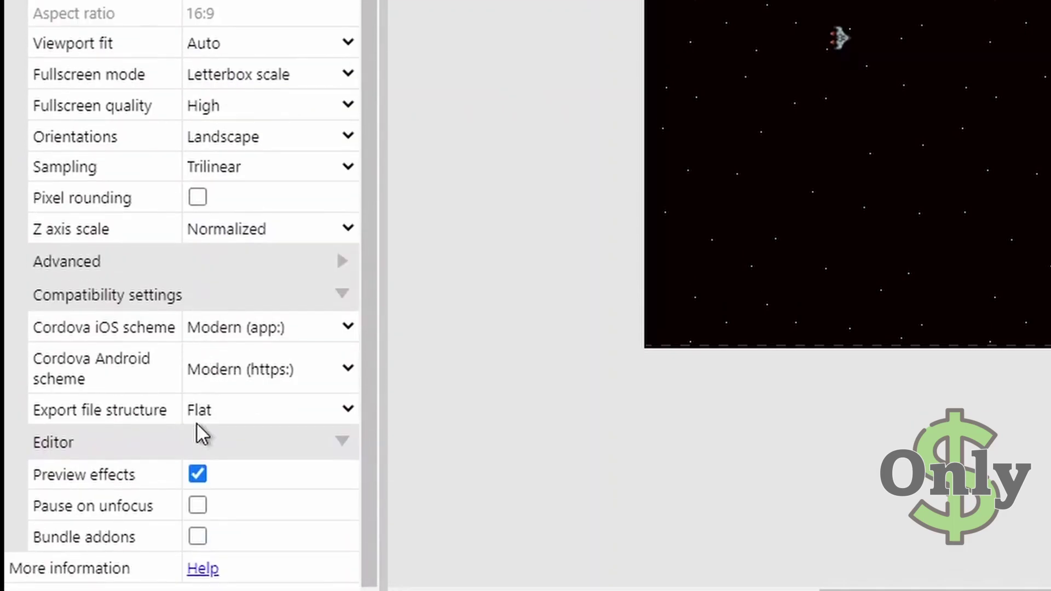
{"action": "left_click", "coordinate": [198, 536]}
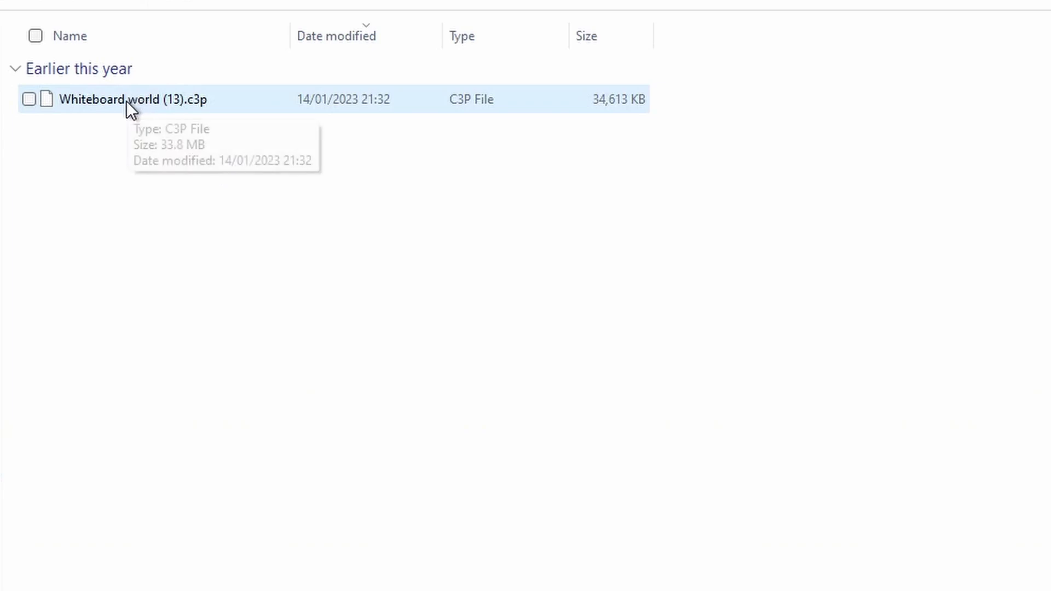
Step: Extract the files of Whiteboard world (13).c3p with 7-Zip
{"action": "right_click", "coordinate": [130, 104]}
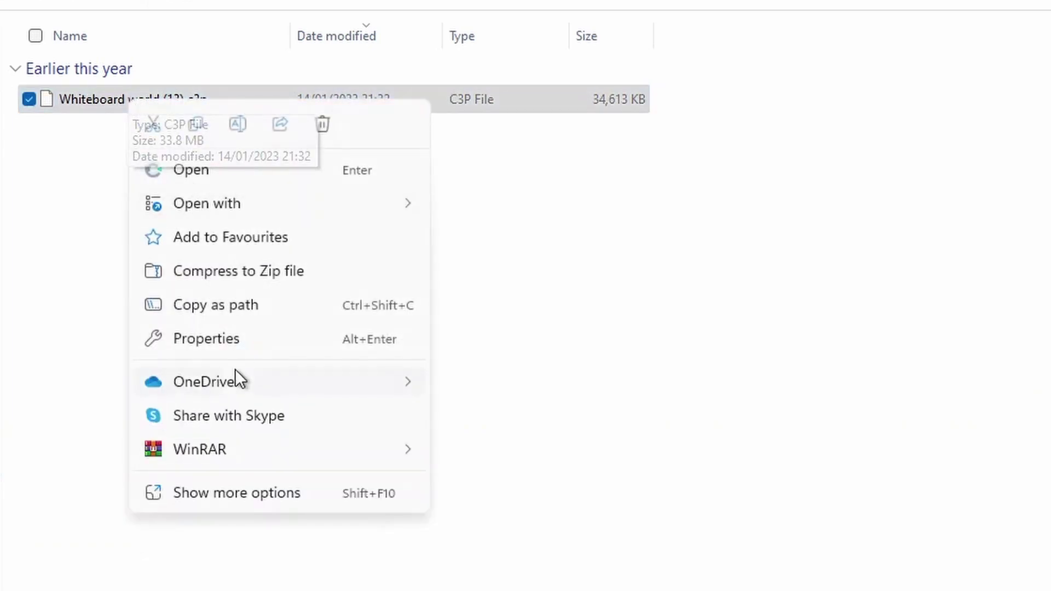
{"action": "left_click", "coordinate": [239, 493]}
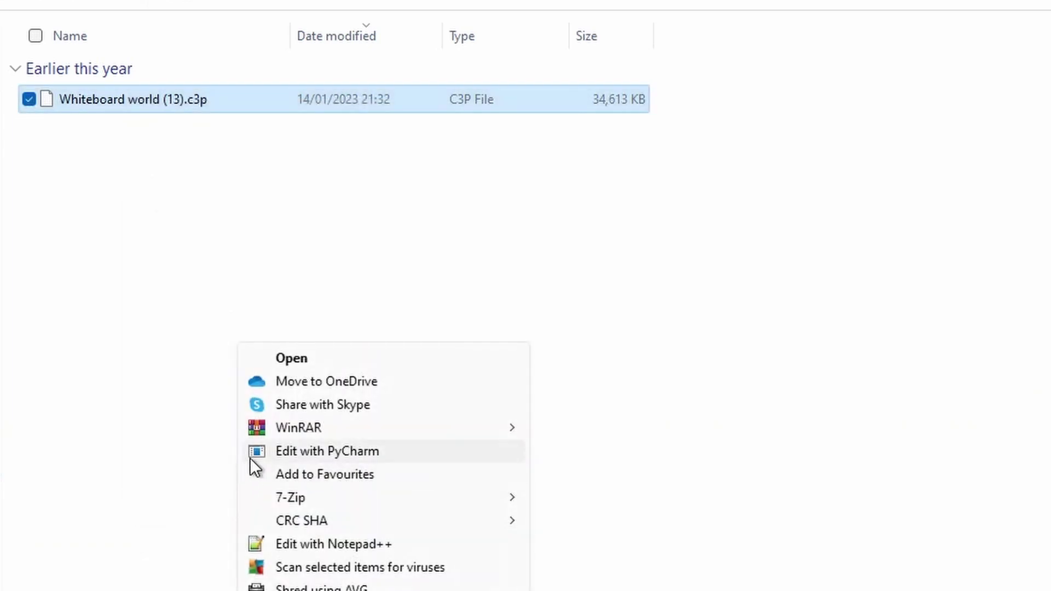
{"action": "mouse_move", "coordinate": [360, 504]}
{"action": "left_click", "coordinate": [582, 545]}
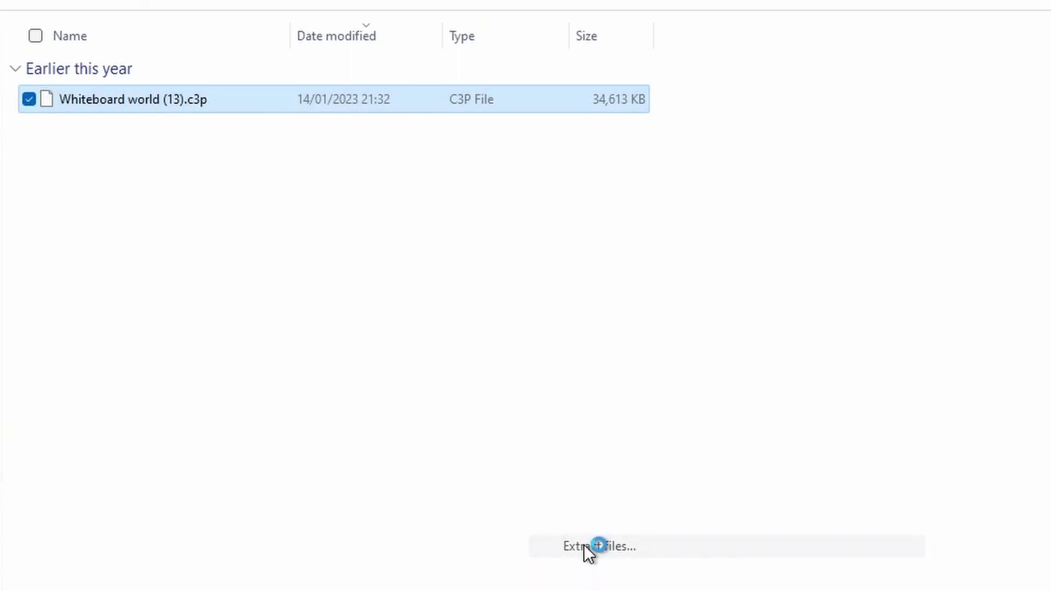
{"action": "left_click", "coordinate": [801, 569]}
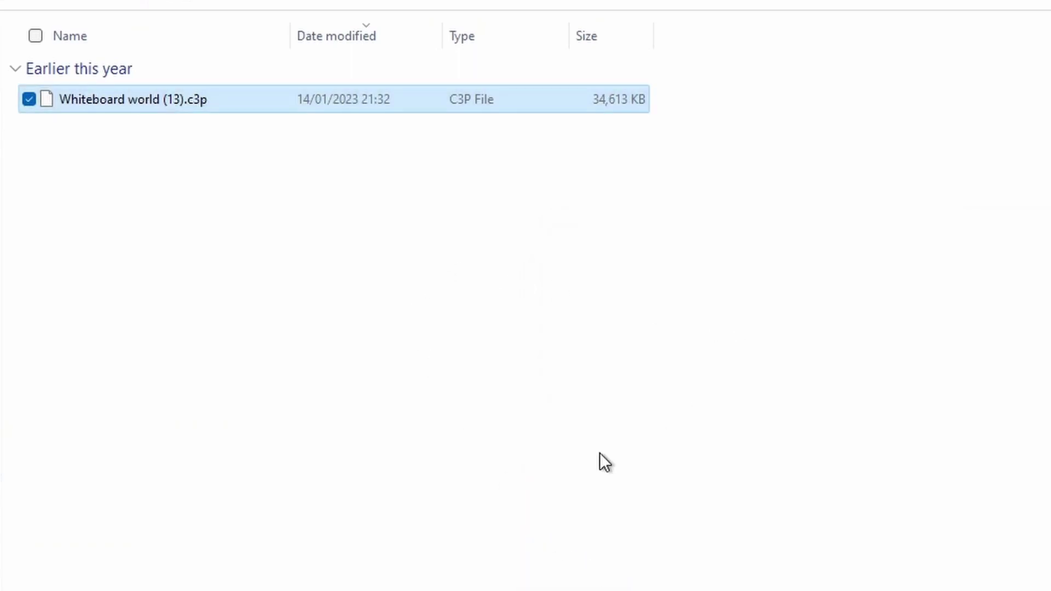
Step: Open the extracted Whiteboard world (13) folder and bring up the project opening options on Construct's start page
{"action": "left_click", "coordinate": [132, 105]}
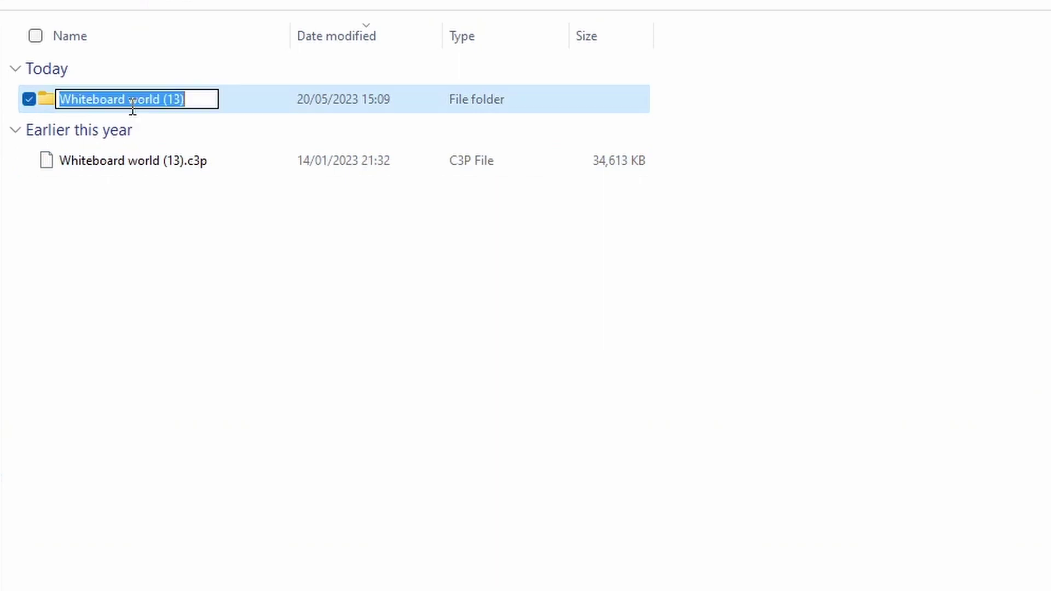
{"action": "left_click", "coordinate": [255, 104]}
{"action": "double_click", "coordinate": [251, 104]}
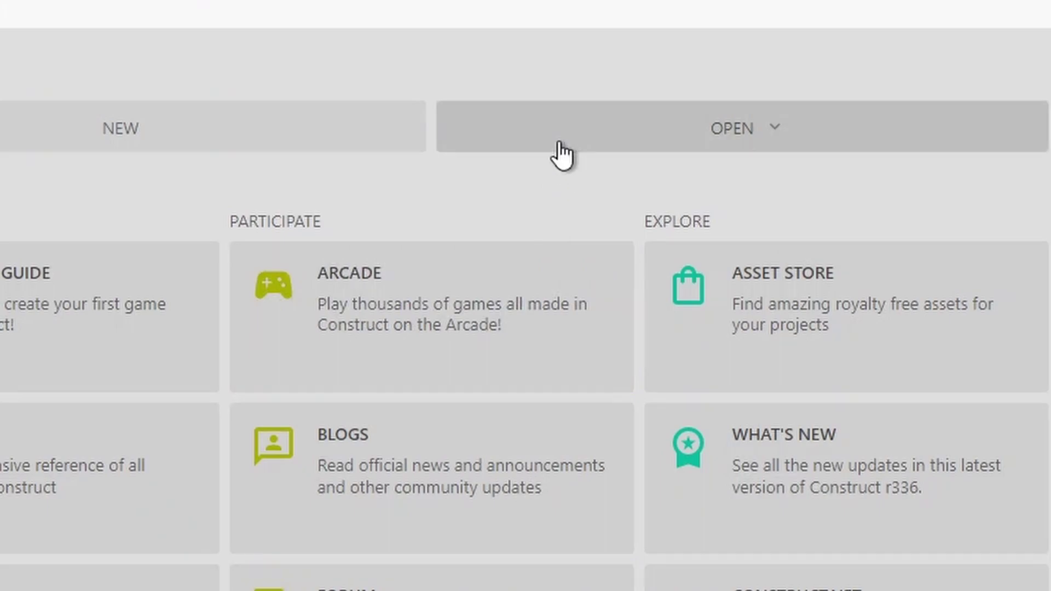
{"action": "left_click", "coordinate": [543, 144]}
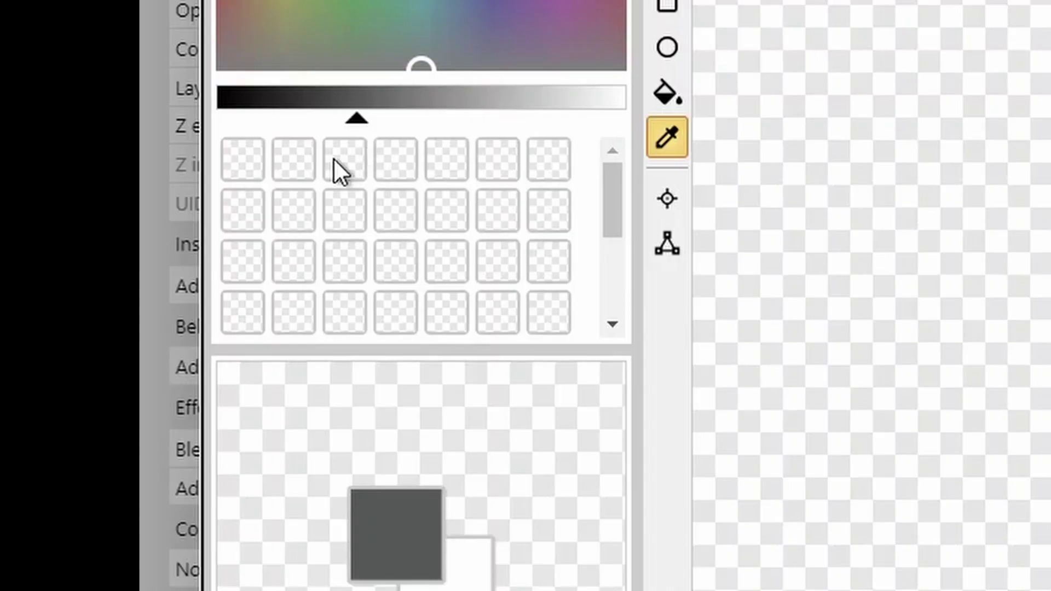
Step: Save the current grey in the first palette slot and a newly picked green in the second slot
{"action": "right_click", "coordinate": [235, 156]}
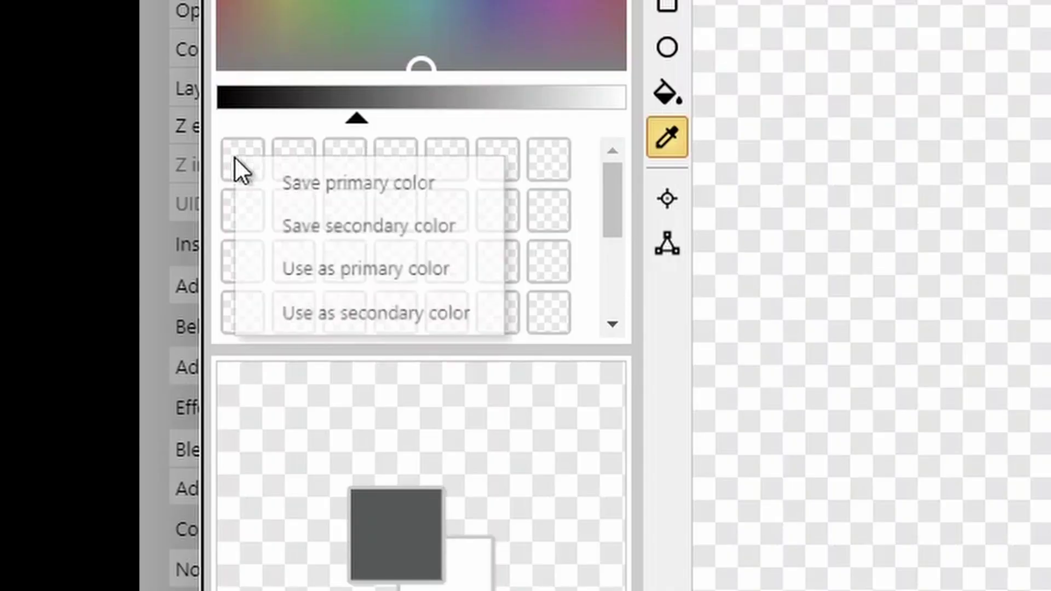
{"action": "left_click", "coordinate": [261, 181]}
{"action": "left_click_drag", "start_coordinate": [366, 38], "coordinate": [381, 4]}
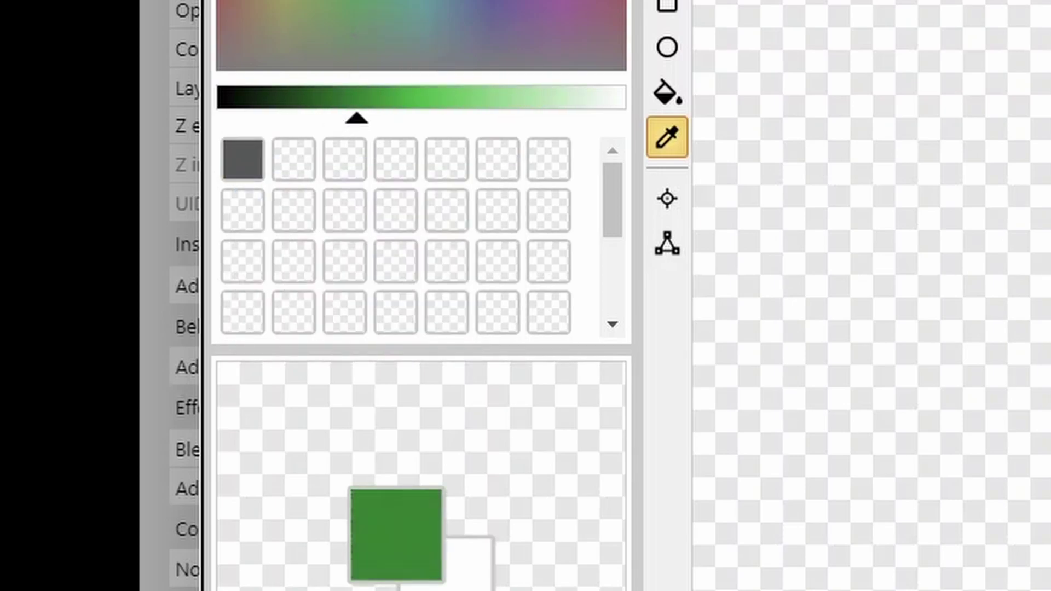
{"action": "right_click", "coordinate": [291, 158]}
{"action": "left_click", "coordinate": [303, 176]}
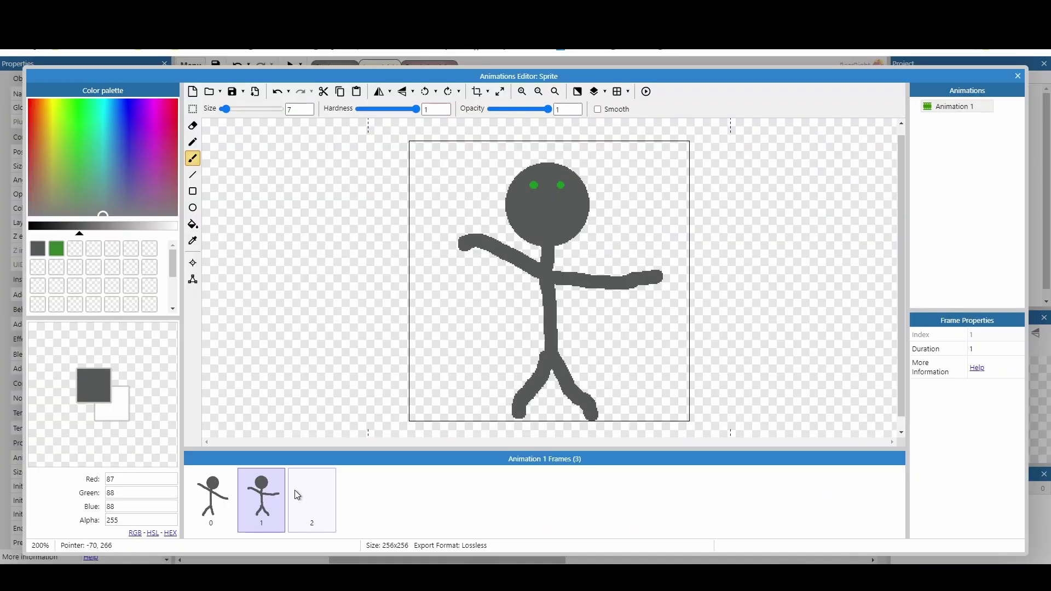
Step: Select the empty animation frame 2, turn on onion skinning and open its options
{"action": "left_click", "coordinate": [296, 494]}
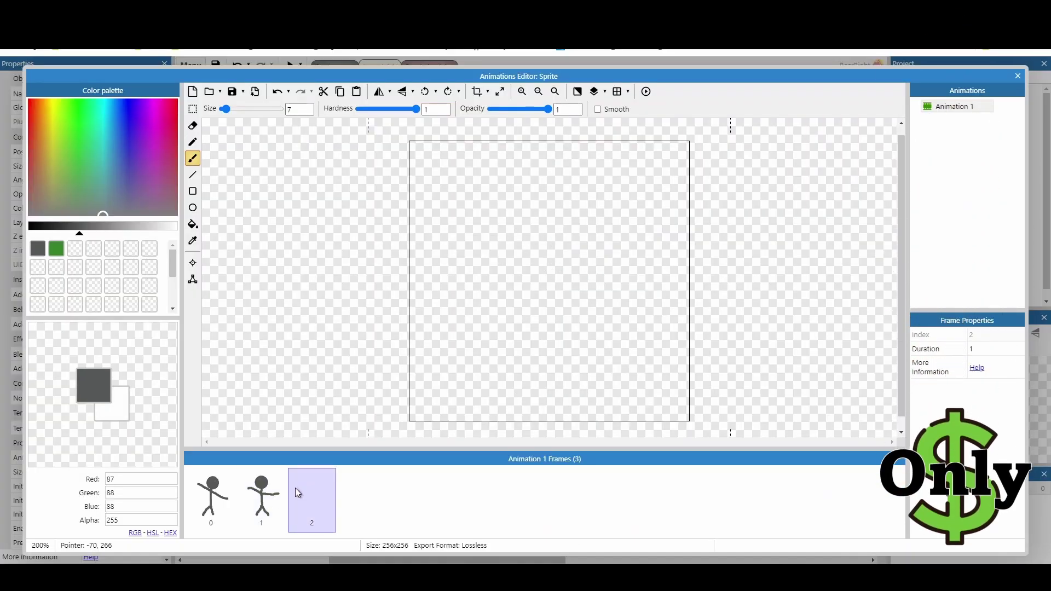
{"action": "left_click", "coordinate": [595, 93]}
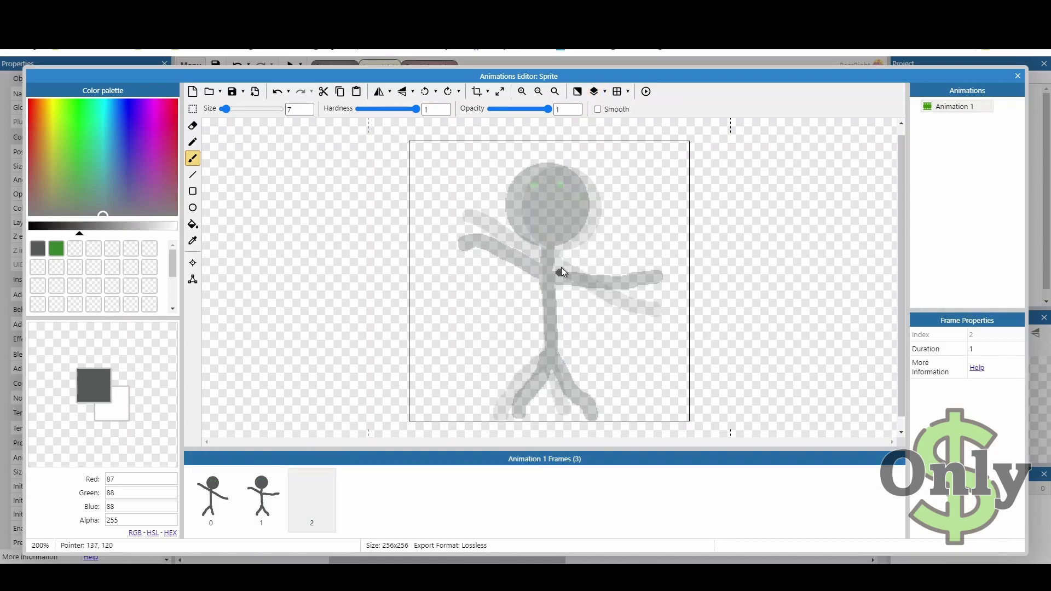
{"action": "left_click", "coordinate": [606, 93]}
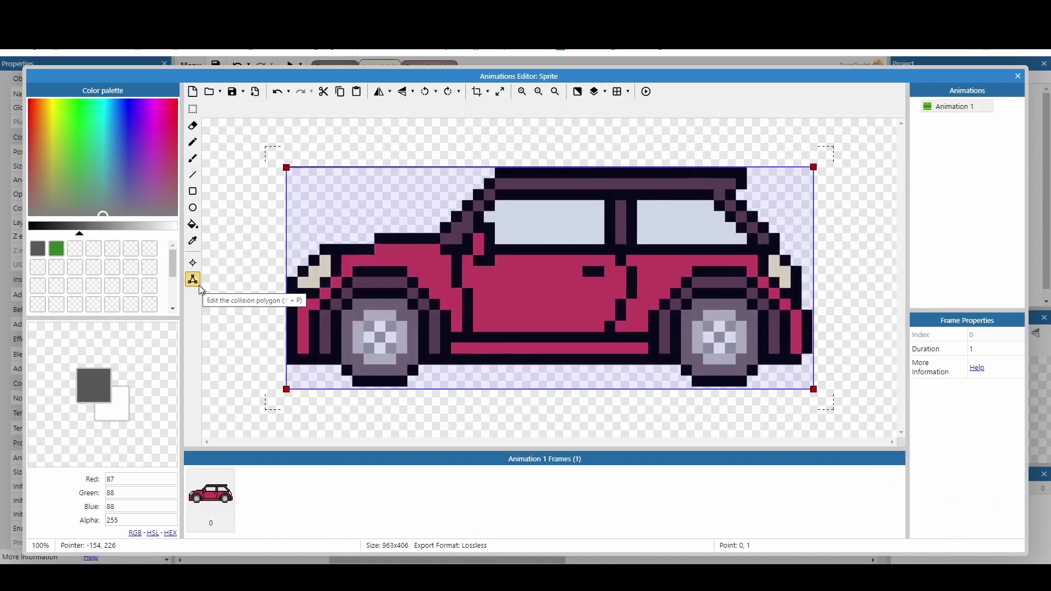
Step: Let the editor guess the car's collision polygon and move two of its points to better follow the bonnet and front edge
{"action": "right_click", "coordinate": [285, 169]}
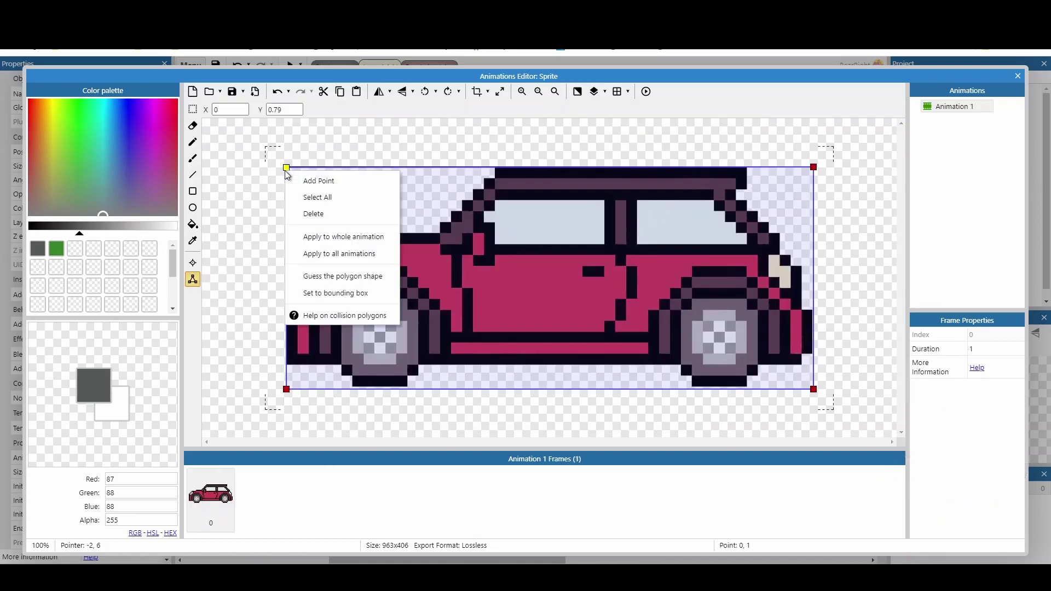
{"action": "left_click", "coordinate": [335, 277]}
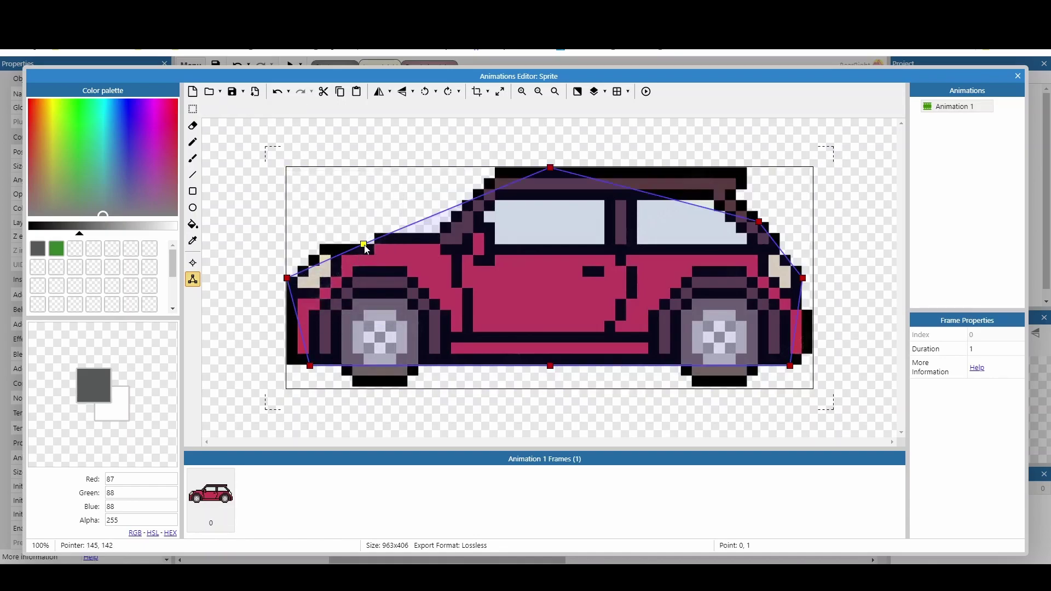
{"action": "left_click_drag", "start_coordinate": [366, 247], "coordinate": [435, 235]}
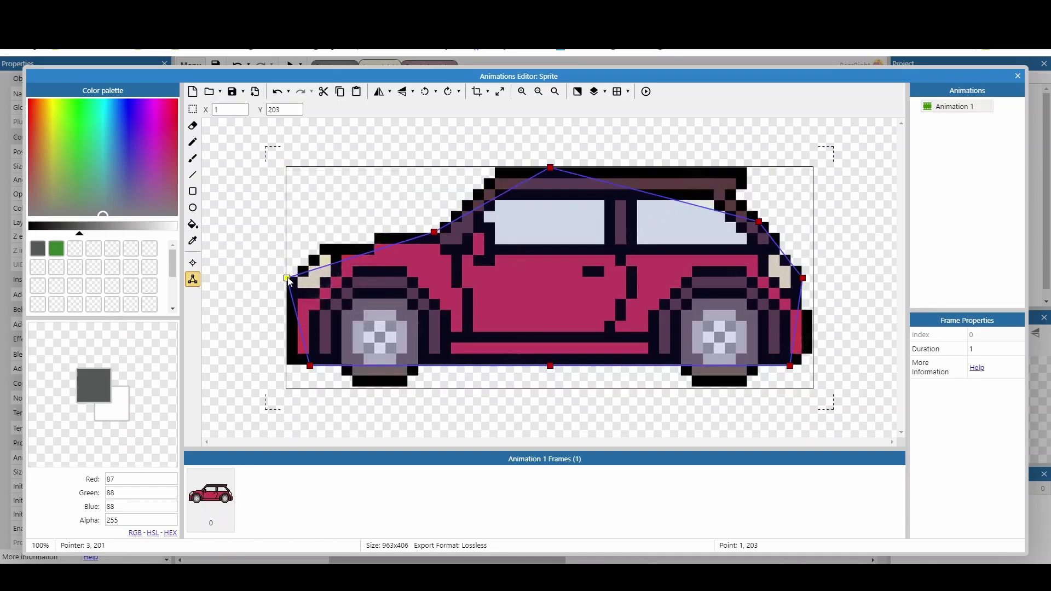
{"action": "left_click_drag", "start_coordinate": [287, 278], "coordinate": [297, 250]}
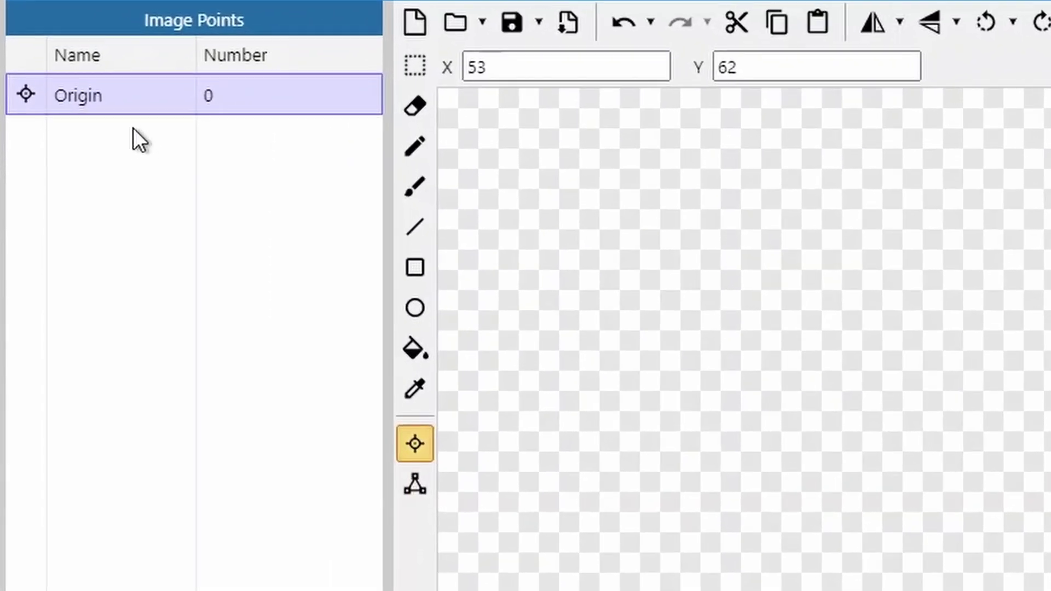
Step: Quick-assign the pink face sprite's origin to Middle and resize the sprite slightly in the layout
{"action": "right_click", "coordinate": [69, 121]}
{"action": "mouse_move", "coordinate": [255, 245]}
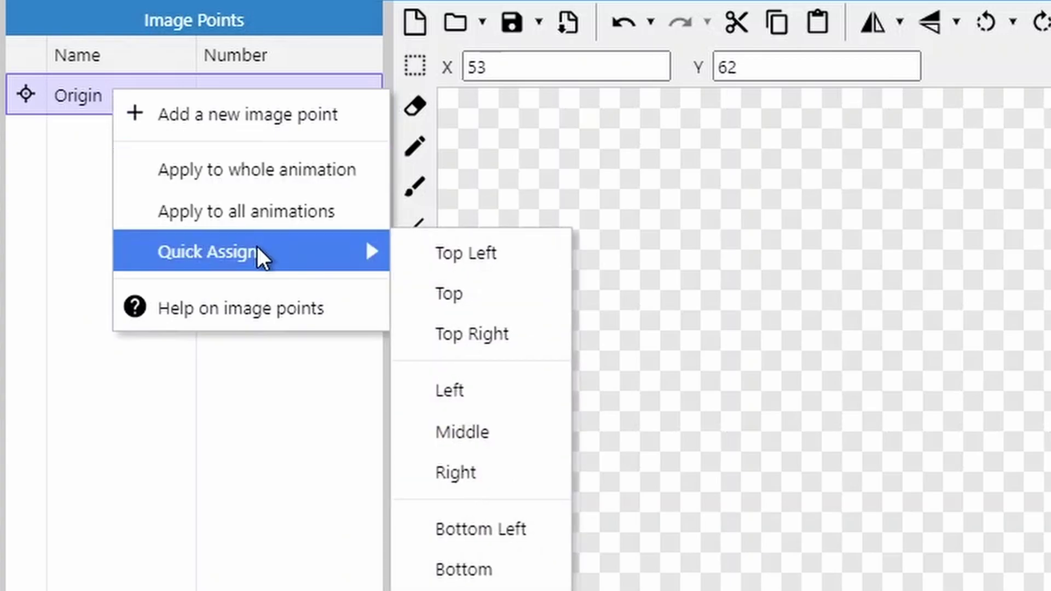
{"action": "left_click", "coordinate": [495, 431]}
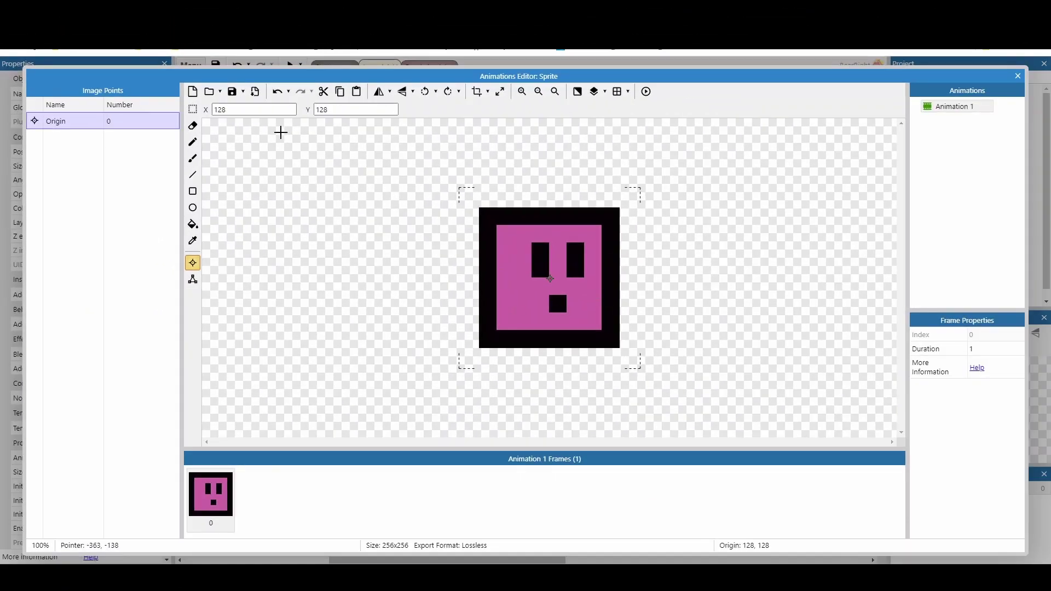
{"action": "key", "text": "Escape"}
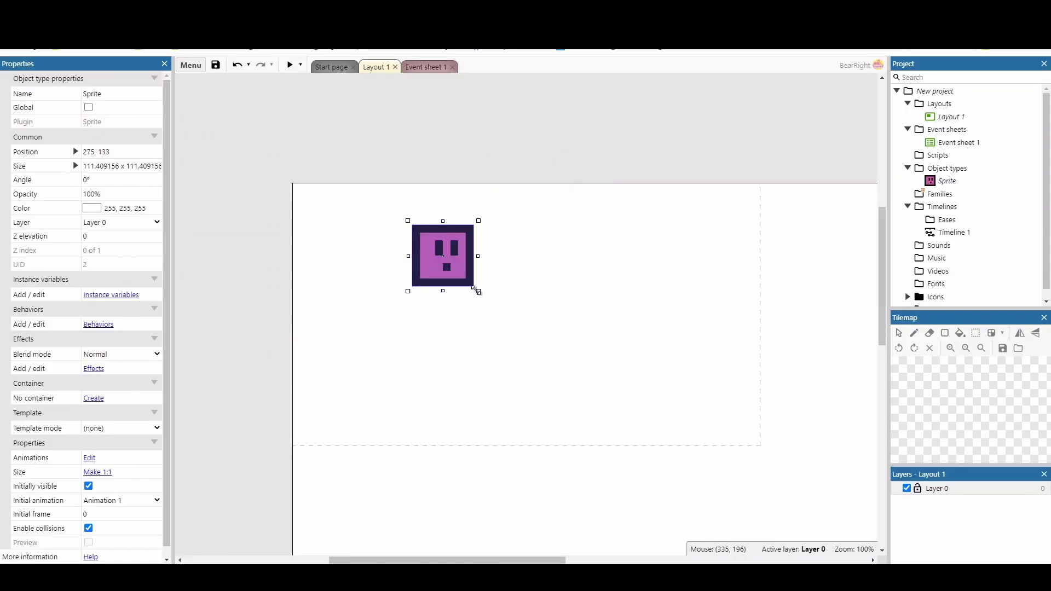
{"action": "mouse_move", "coordinate": [477, 290]}
{"action": "left_mouse_down"}
{"action": "mouse_move", "coordinate": [539, 331]}
{"action": "mouse_move", "coordinate": [555, 356]}
{"action": "mouse_move", "coordinate": [478, 273]}
{"action": "mouse_move", "coordinate": [475, 283]}
{"action": "mouse_move", "coordinate": [593, 402]}
{"action": "mouse_move", "coordinate": [513, 319]}
{"action": "mouse_move", "coordinate": [475, 307]}
{"action": "mouse_move", "coordinate": [483, 277]}
{"action": "mouse_move", "coordinate": [487, 295]}
{"action": "left_mouse_up"}
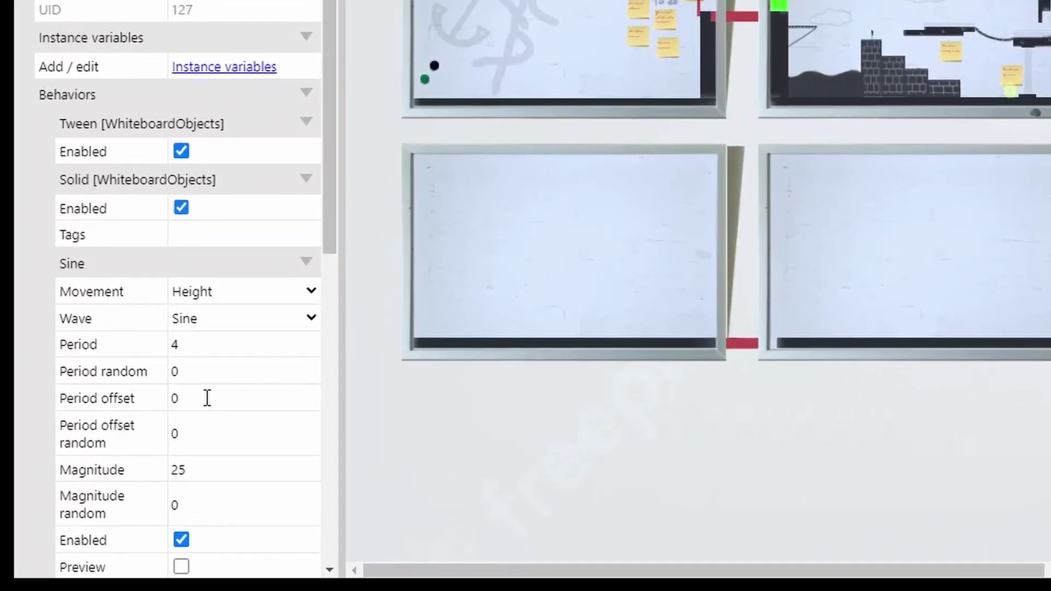
Step: Examine the Sine behavior settings of the selected whiteboard object and apply a view option to the layout
{"action": "scroll", "coordinate": [82, 468], "scroll_direction": "down", "scroll_amount": 3}
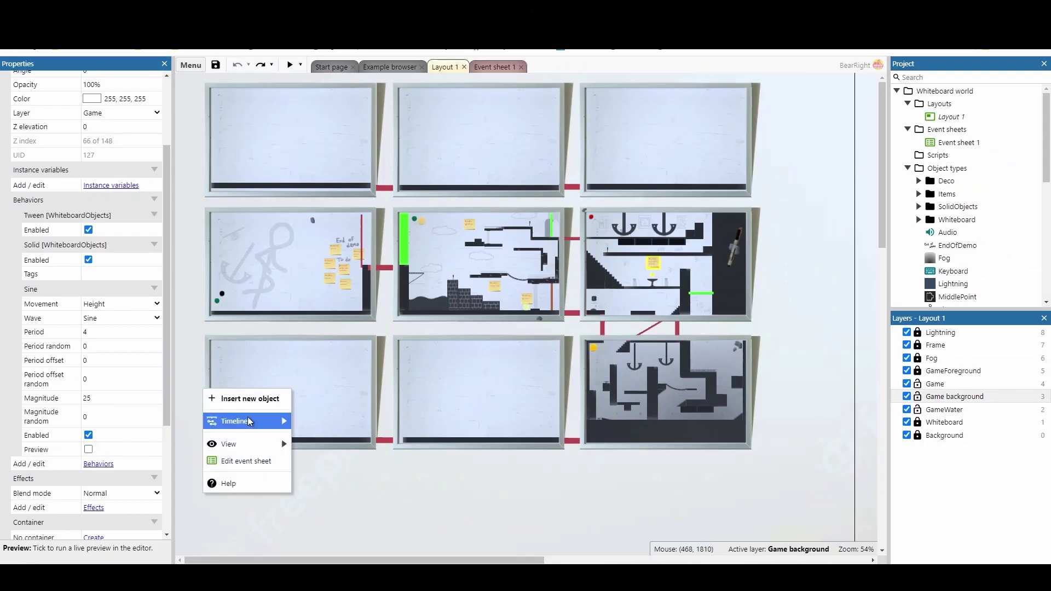
{"action": "mouse_move", "coordinate": [255, 444]}
{"action": "left_click", "coordinate": [328, 442]}
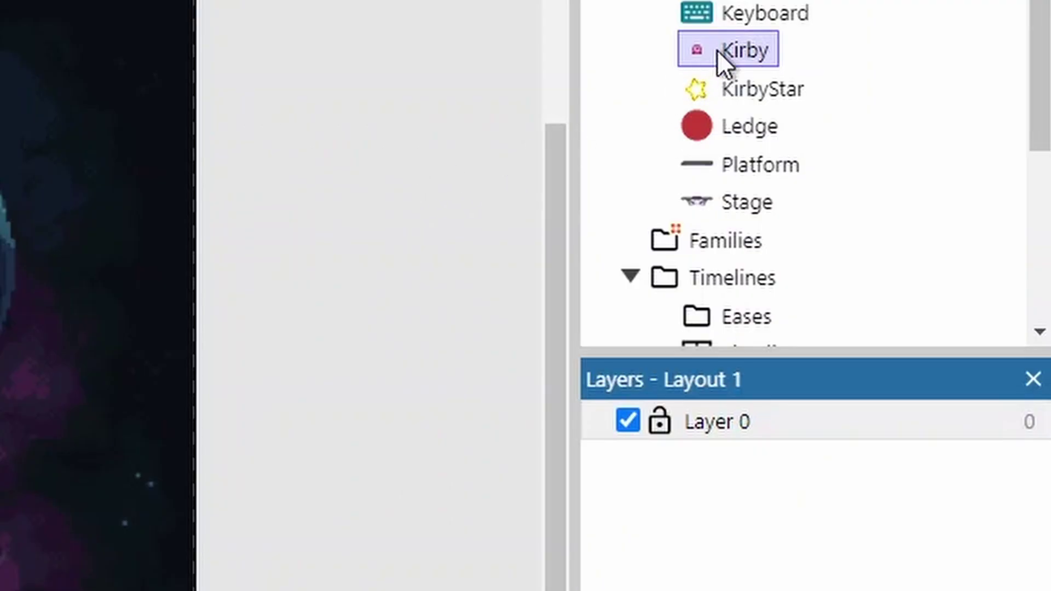
Step: Copy the Kirby object type into the other project's Object types folder and open its animations for editing
{"action": "right_click", "coordinate": [714, 51]}
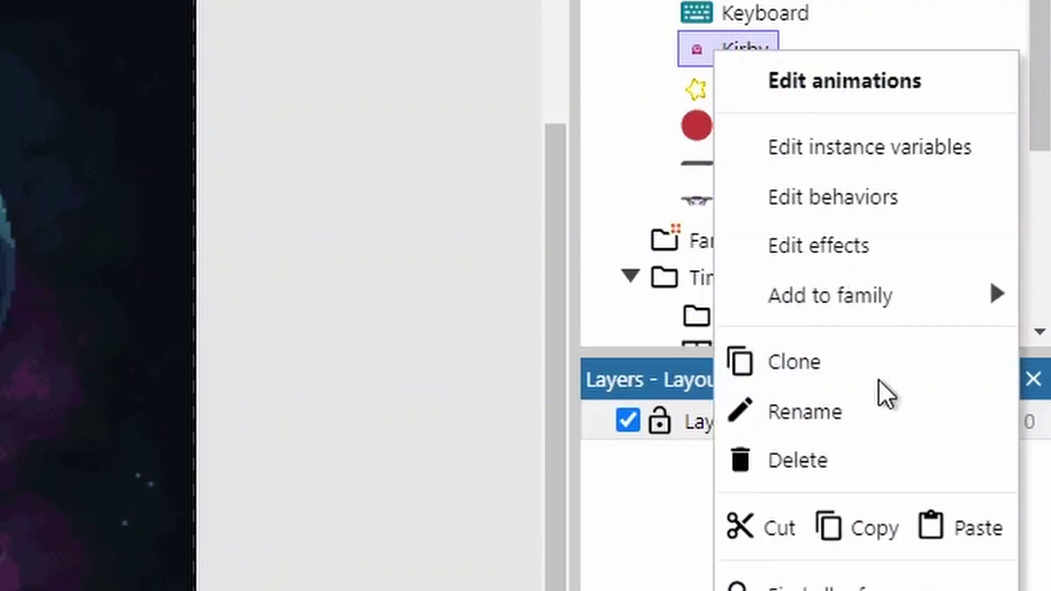
{"action": "left_click", "coordinate": [842, 525]}
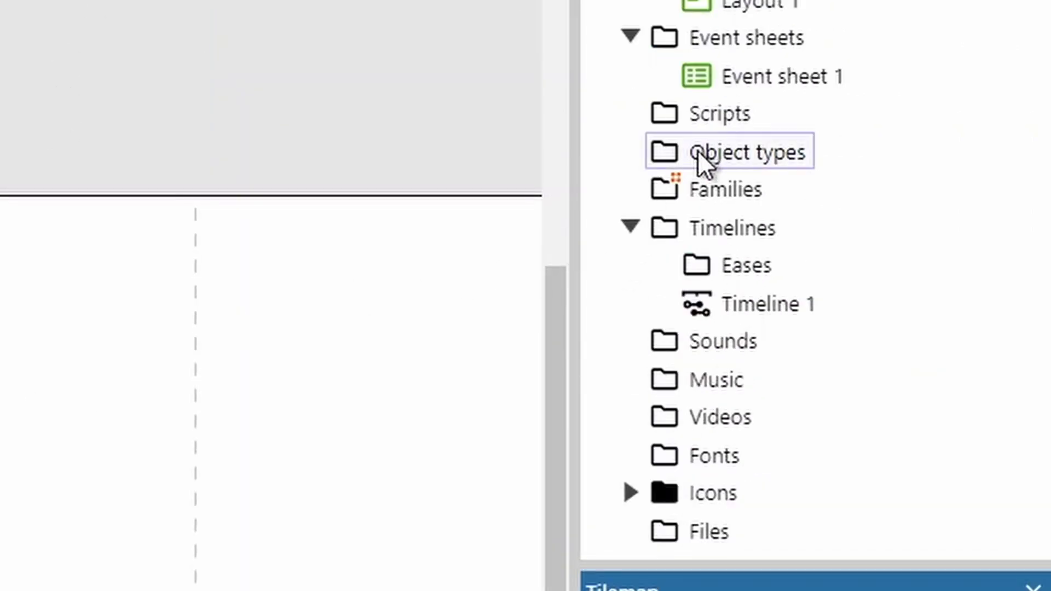
{"action": "right_click", "coordinate": [698, 150]}
{"action": "left_click", "coordinate": [883, 293]}
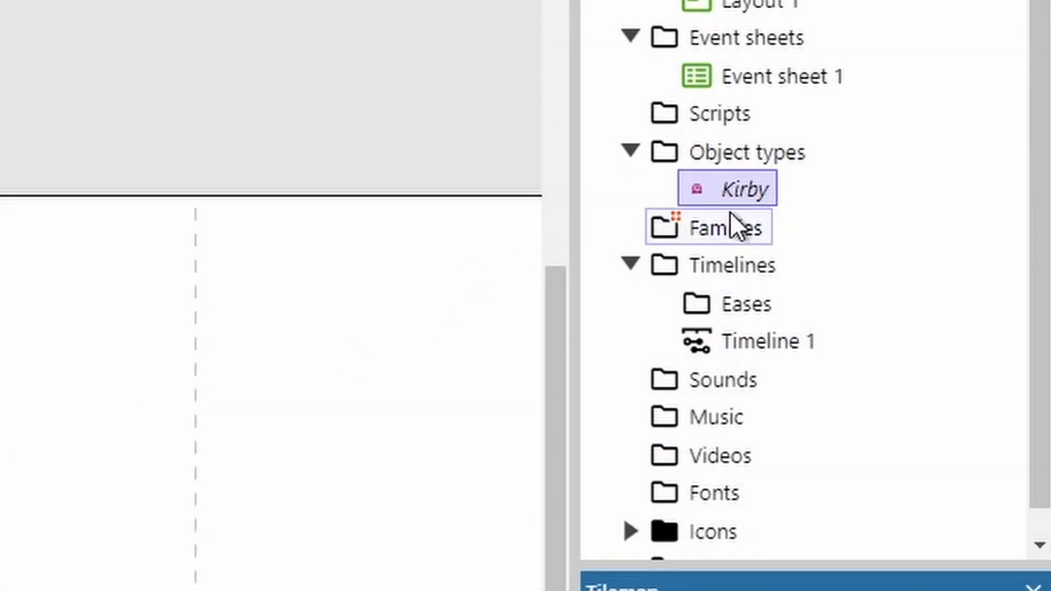
{"action": "right_click", "coordinate": [727, 187]}
{"action": "left_click", "coordinate": [756, 205]}
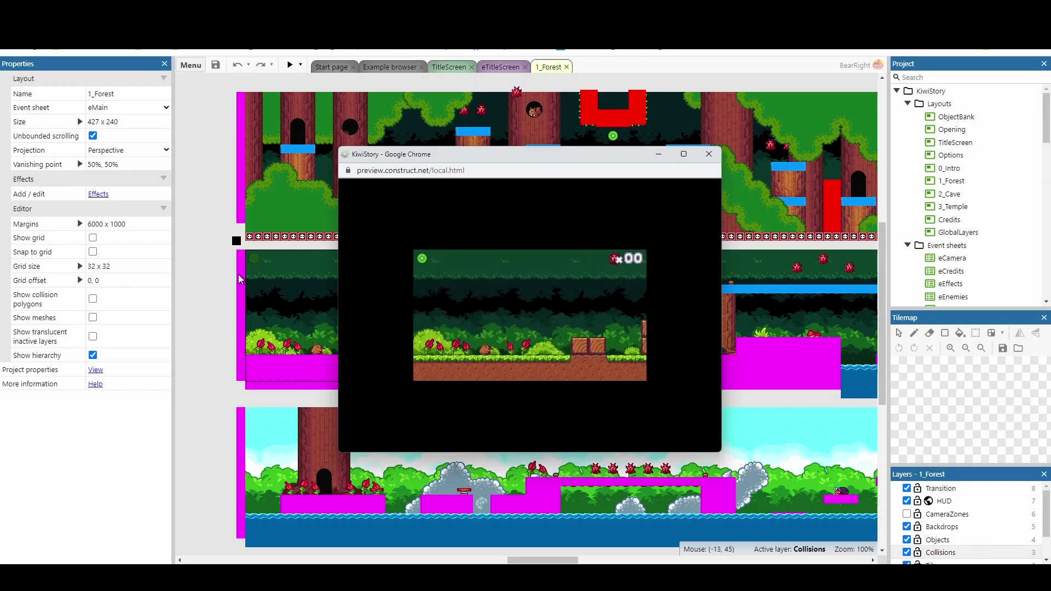
Step: Close the running KiwiStory preview and preview the 1_Forest layout again
{"action": "left_click", "coordinate": [709, 159]}
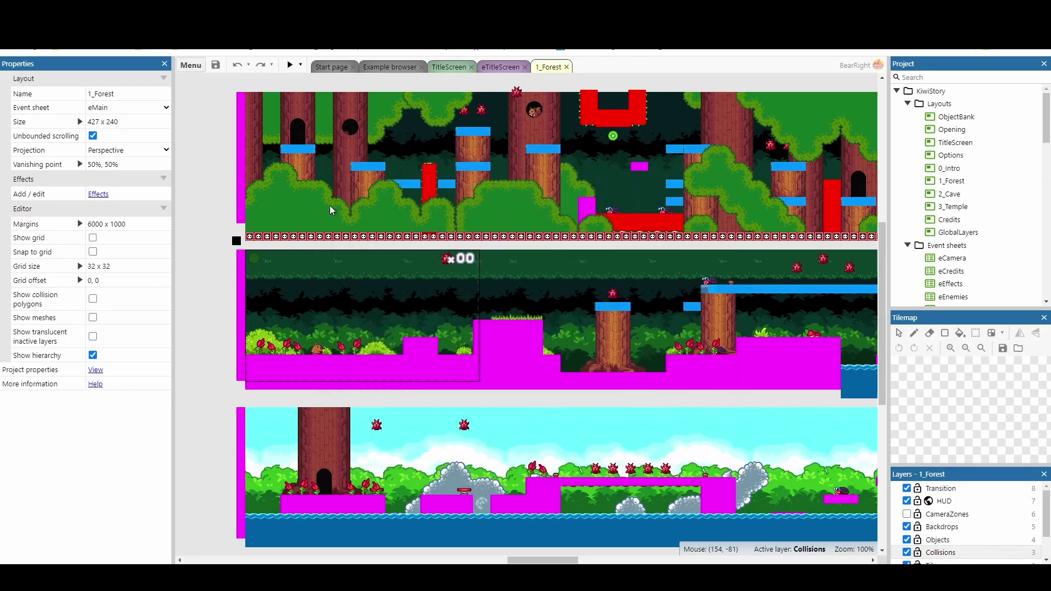
{"action": "key", "text": "F5"}
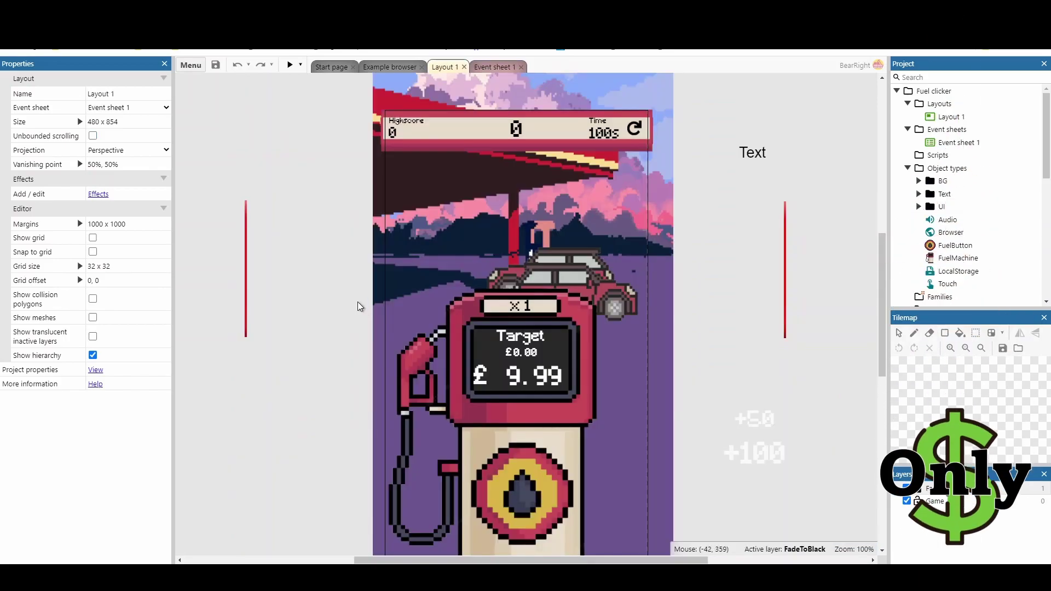
Step: Start a remote preview of the Fuel clicker project
{"action": "left_click", "coordinate": [299, 65]}
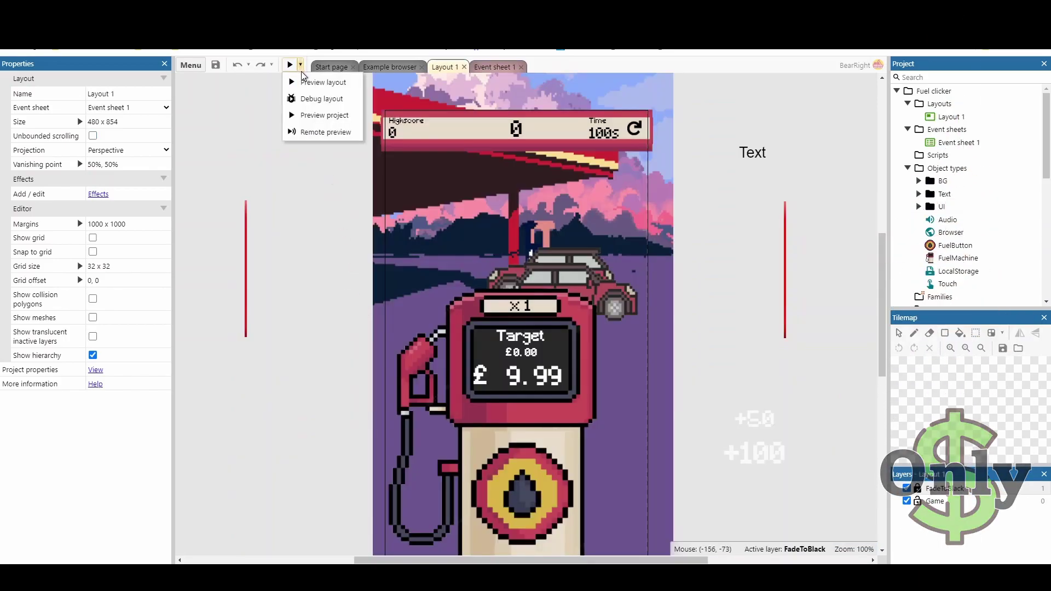
{"action": "left_click", "coordinate": [325, 133]}
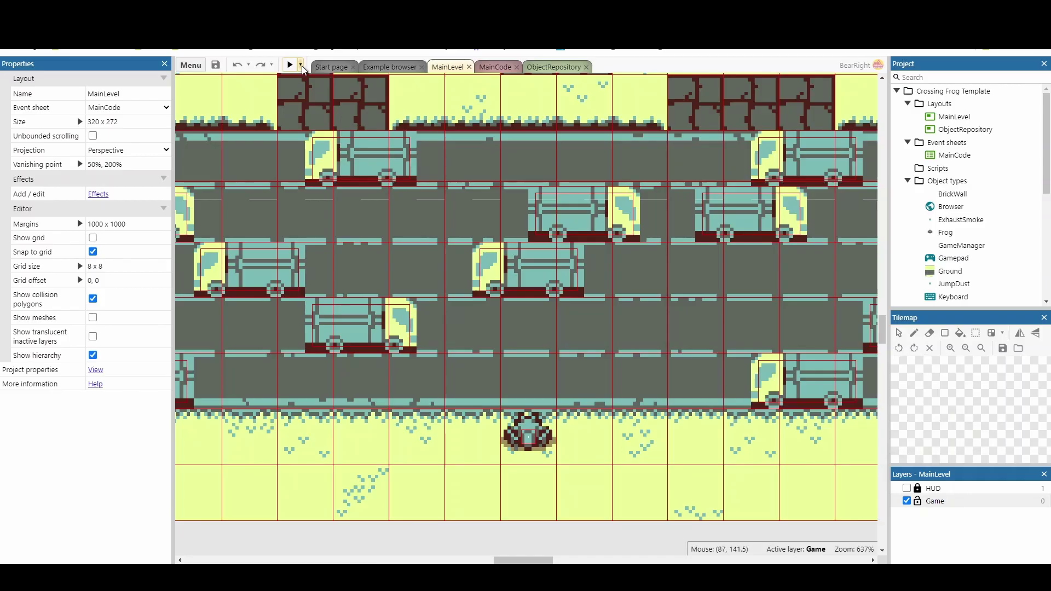
Step: Run the MainLevel layout of the Crossing Frog Template in the debugger and move the frog up across the traffic lanes
{"action": "left_click", "coordinate": [300, 65]}
{"action": "left_click", "coordinate": [310, 100]}
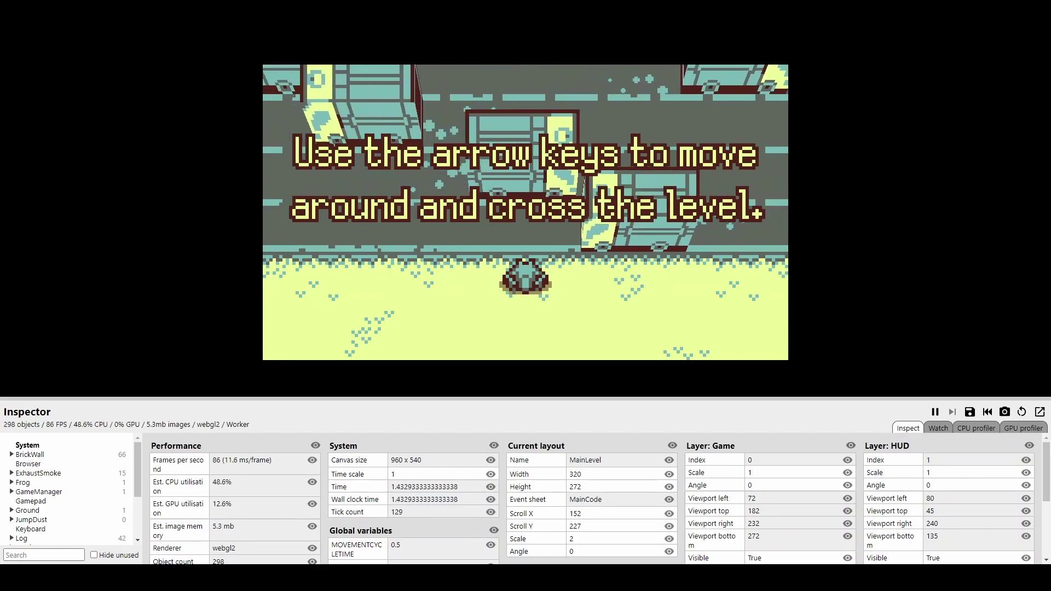
{"action": "key", "text": "Up"}
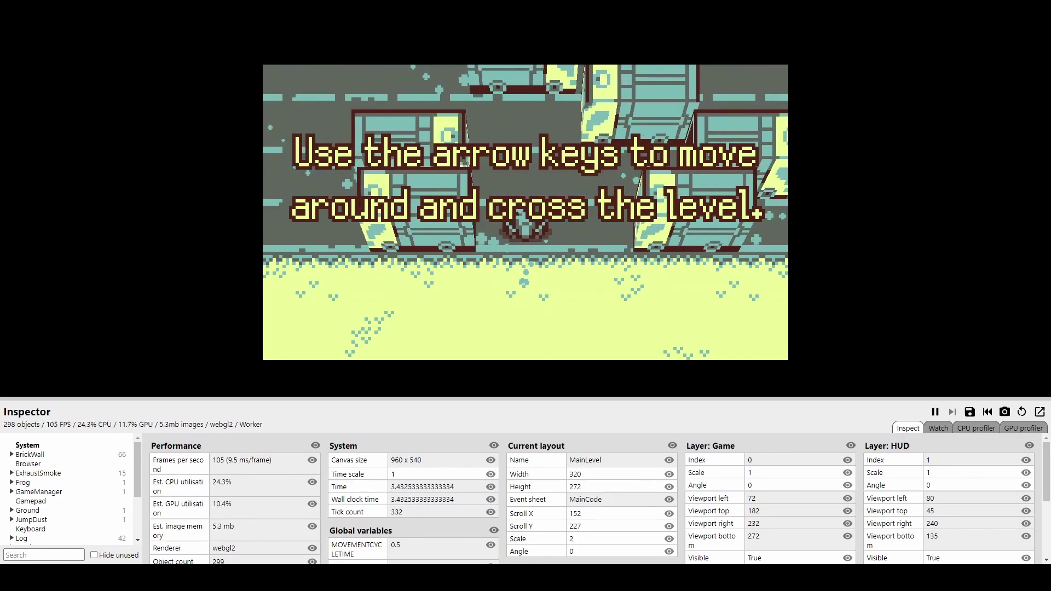
{"action": "key", "text": "Up"}
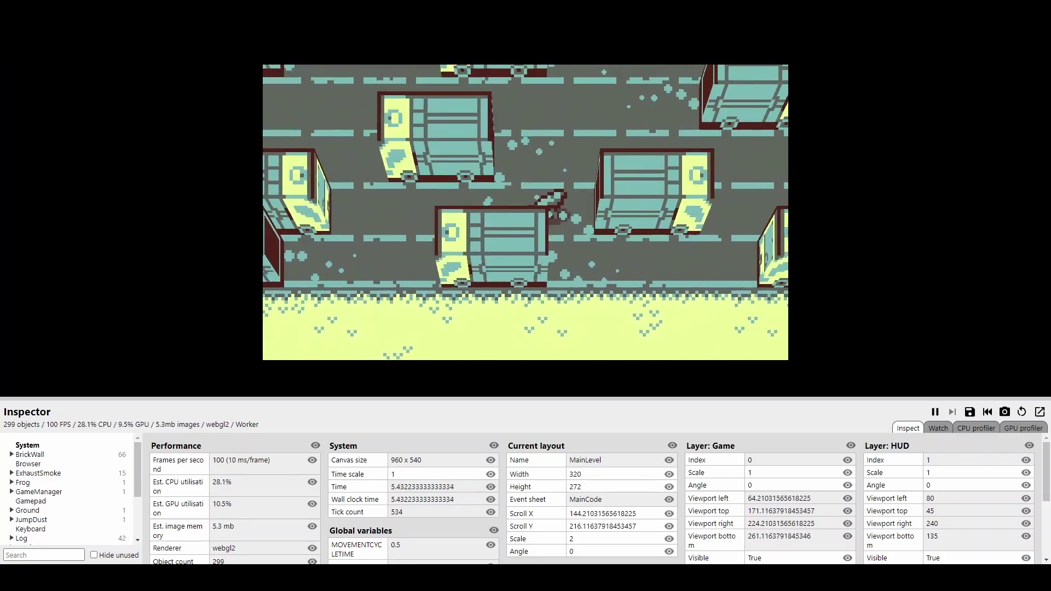
{"action": "key", "text": "Up"}
{"action": "key", "text": "Up"}
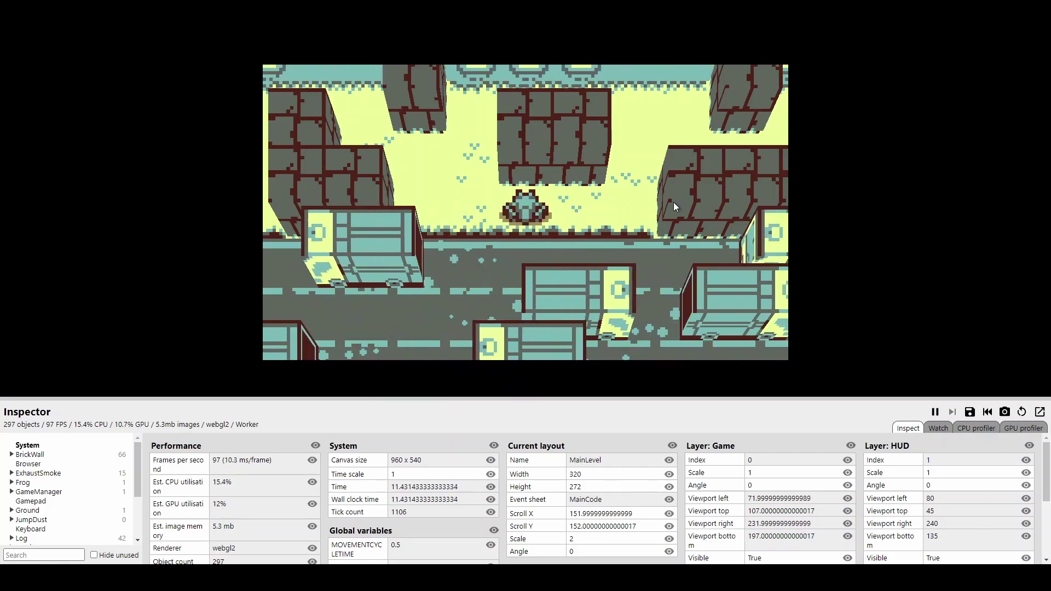
{"action": "key", "text": "Up"}
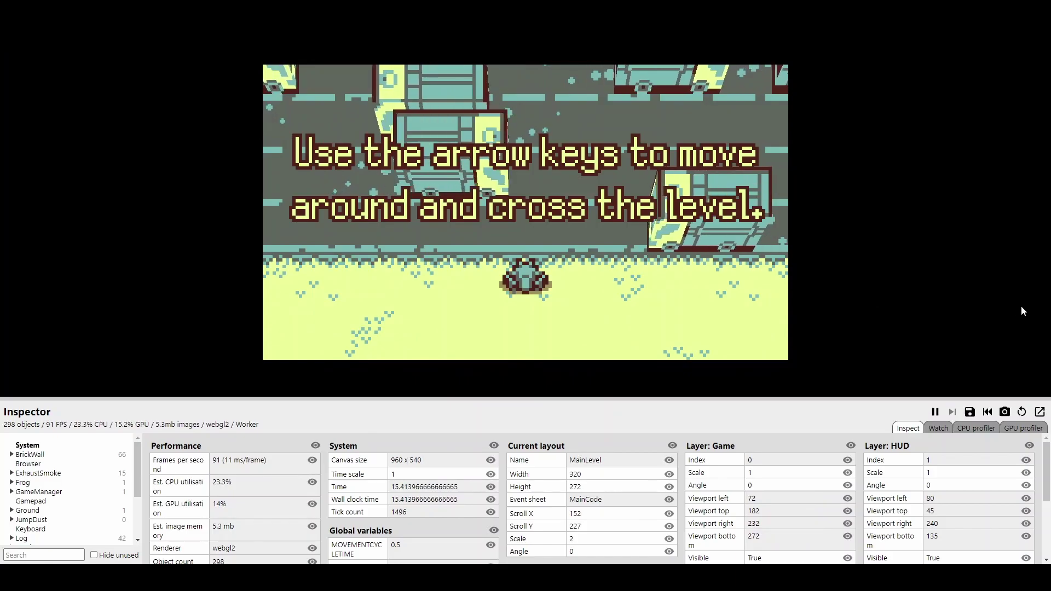
{"action": "left_click", "coordinate": [988, 412]}
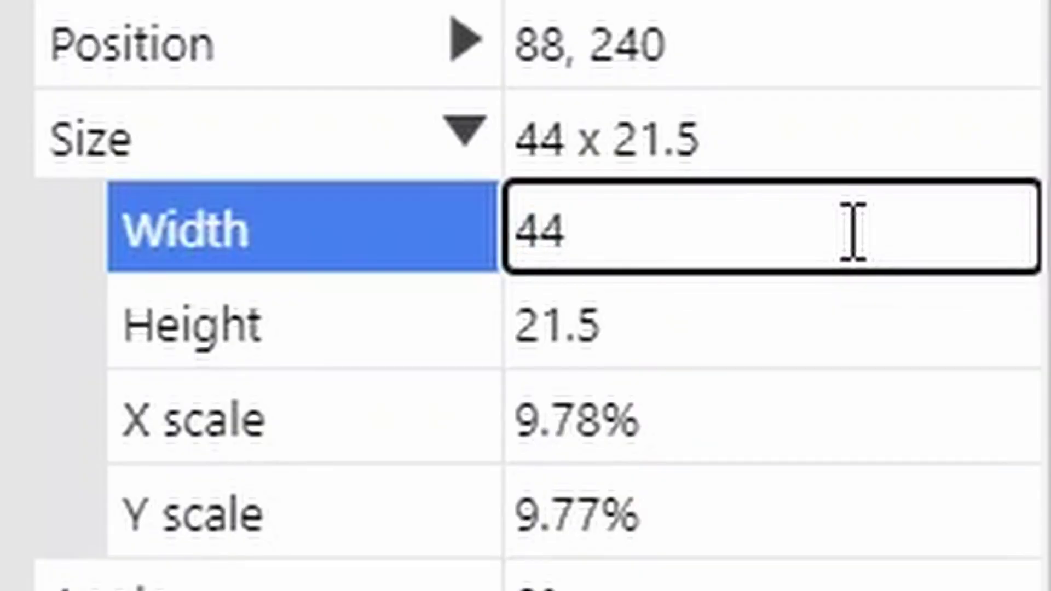
Step: Double the selected object's width and height by appending the expression *2 to each size value
{"action": "type", "text": "*2"}
{"action": "key", "text": "Tab"}
{"action": "key", "text": "End"}
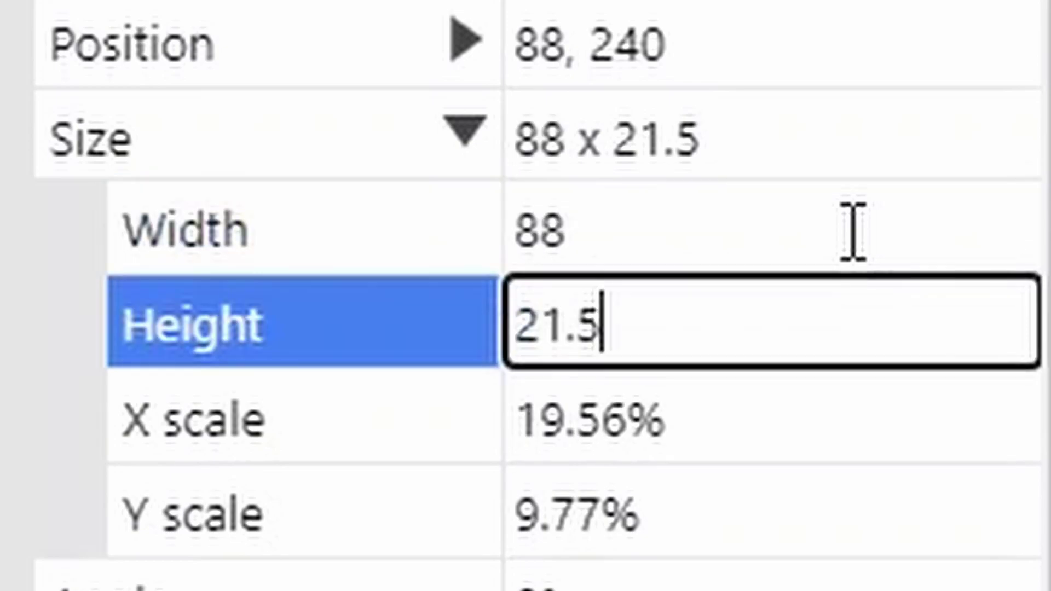
{"action": "type", "text": "*2"}
{"action": "key", "text": "Tab"}
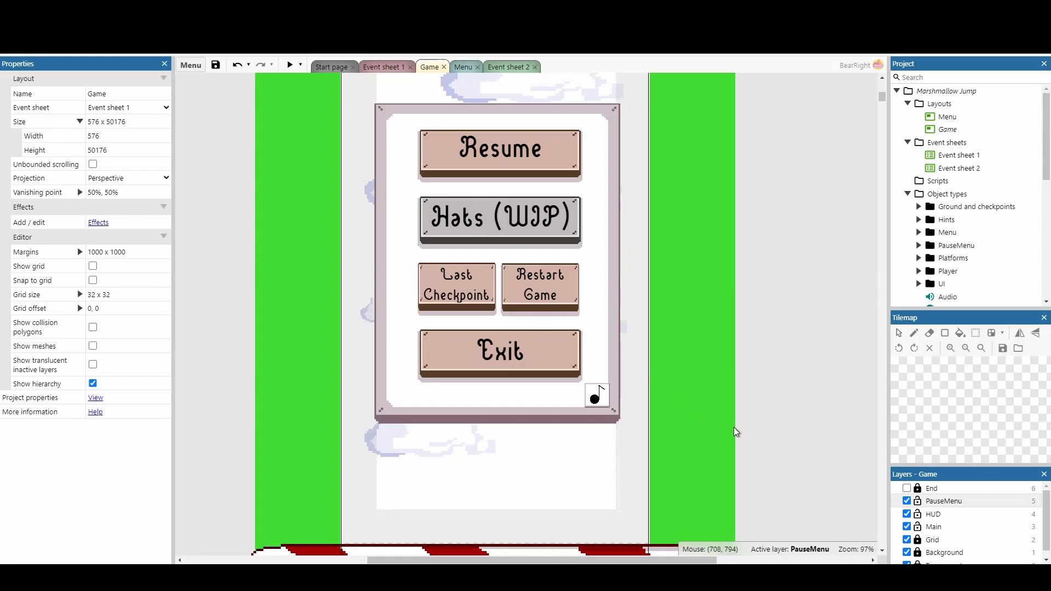
Step: Turn off the Initially interactive property of the PauseMenu layer in the Game layout
{"action": "left_click", "coordinate": [939, 501]}
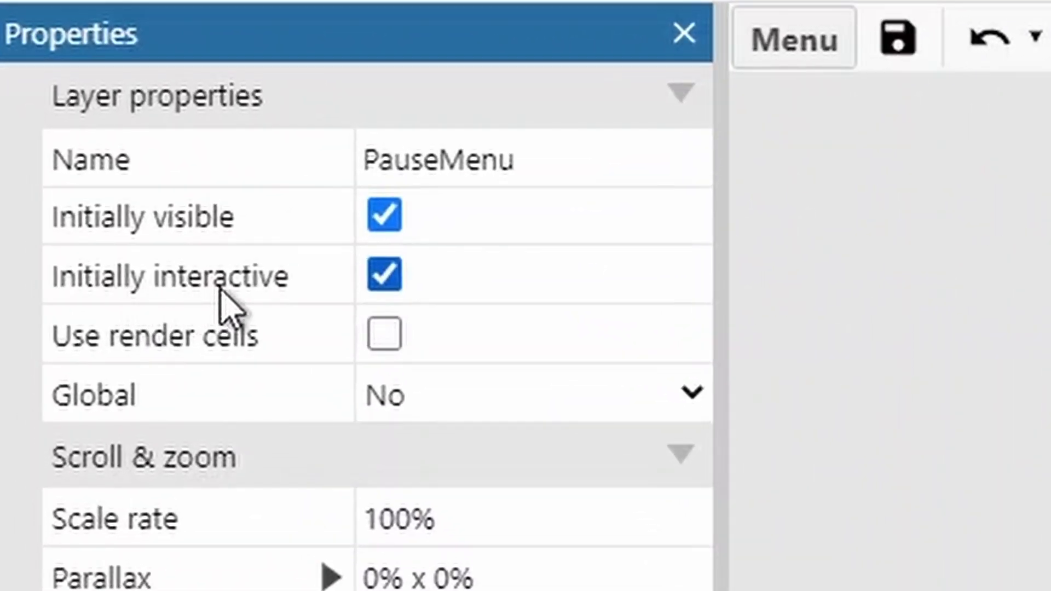
{"action": "left_click", "coordinate": [384, 275]}
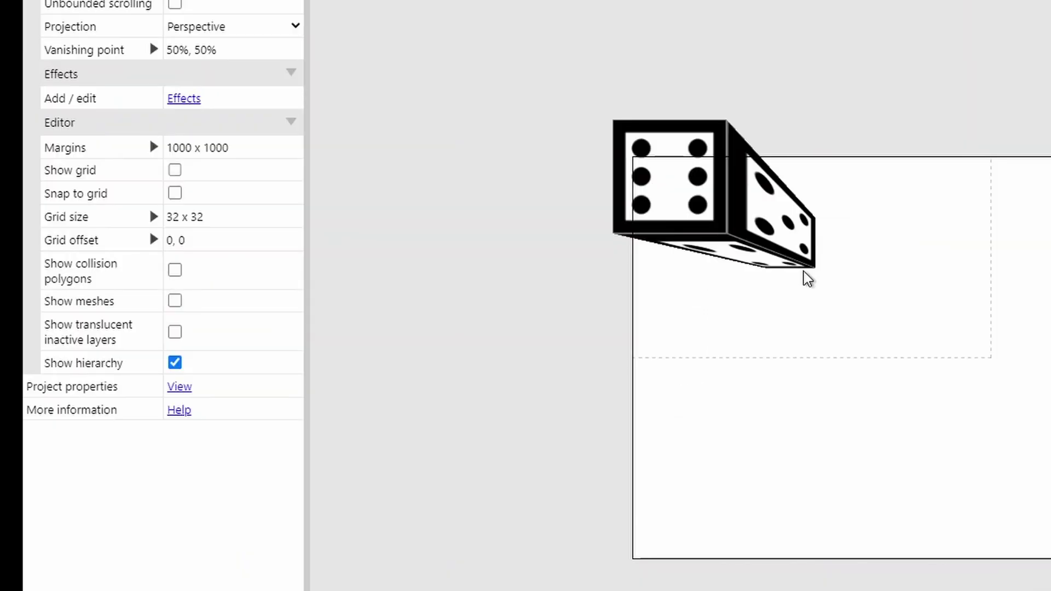
Step: Inspect the 3D die's object properties and set the project's Z axis scale to Regular
{"action": "left_click", "coordinate": [793, 242]}
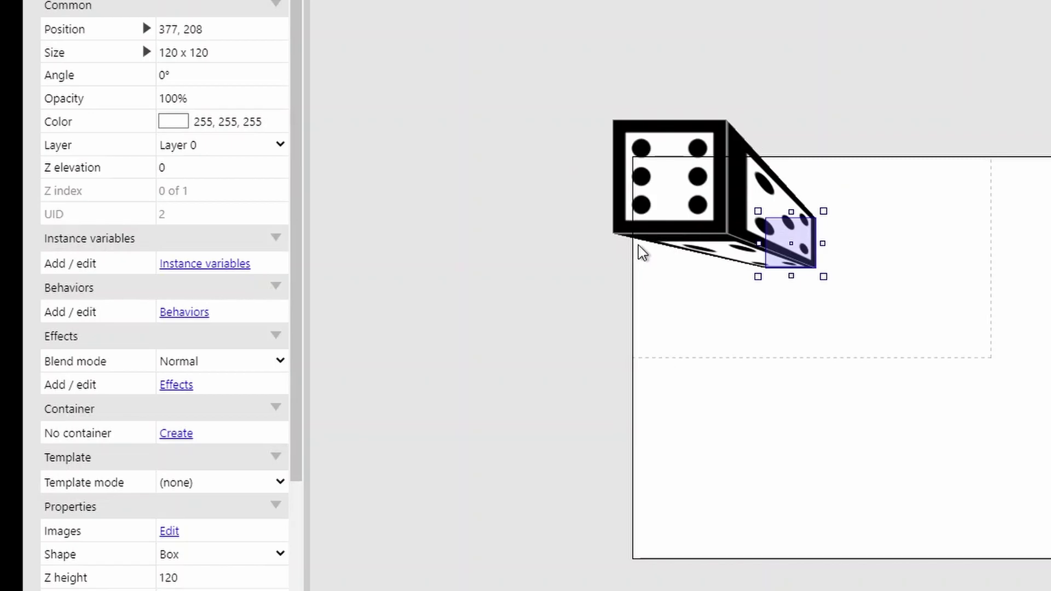
{"action": "left_click", "coordinate": [524, 262]}
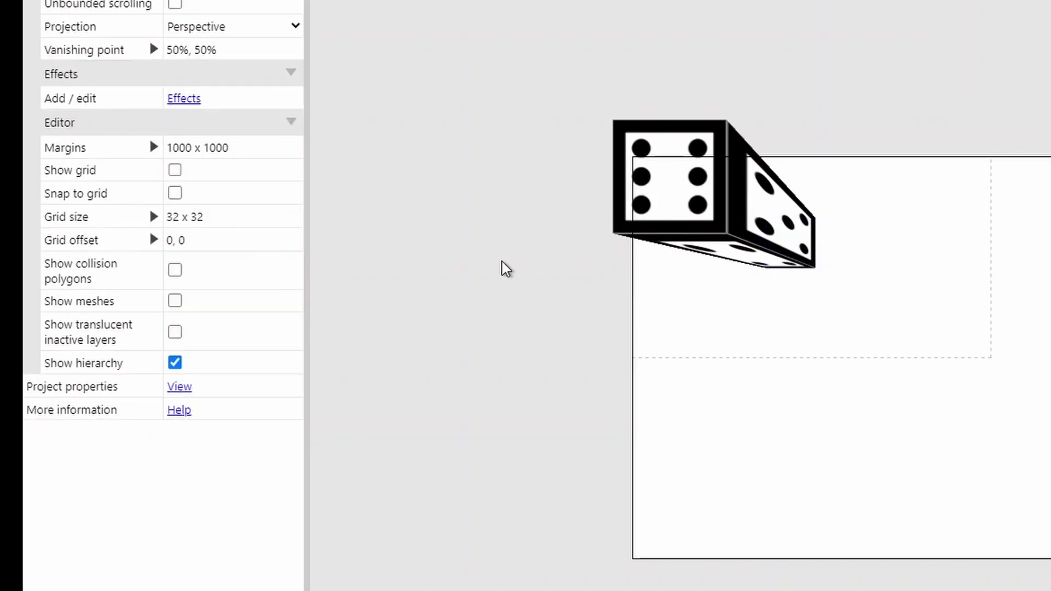
{"action": "left_click", "coordinate": [179, 387]}
{"action": "scroll", "coordinate": [219, 405], "scroll_direction": "down", "scroll_amount": 1}
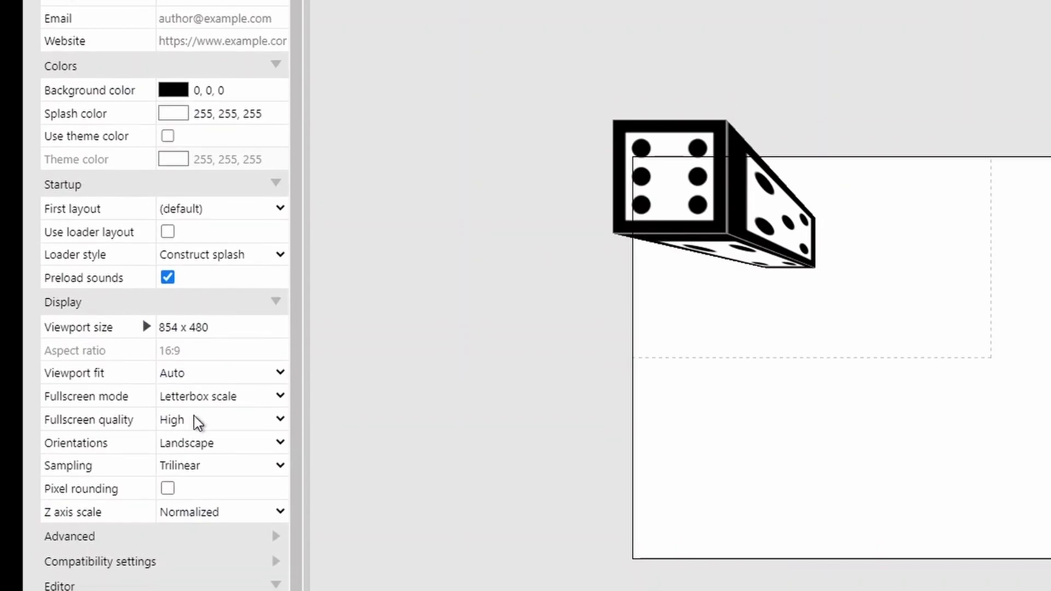
{"action": "left_click", "coordinate": [198, 513]}
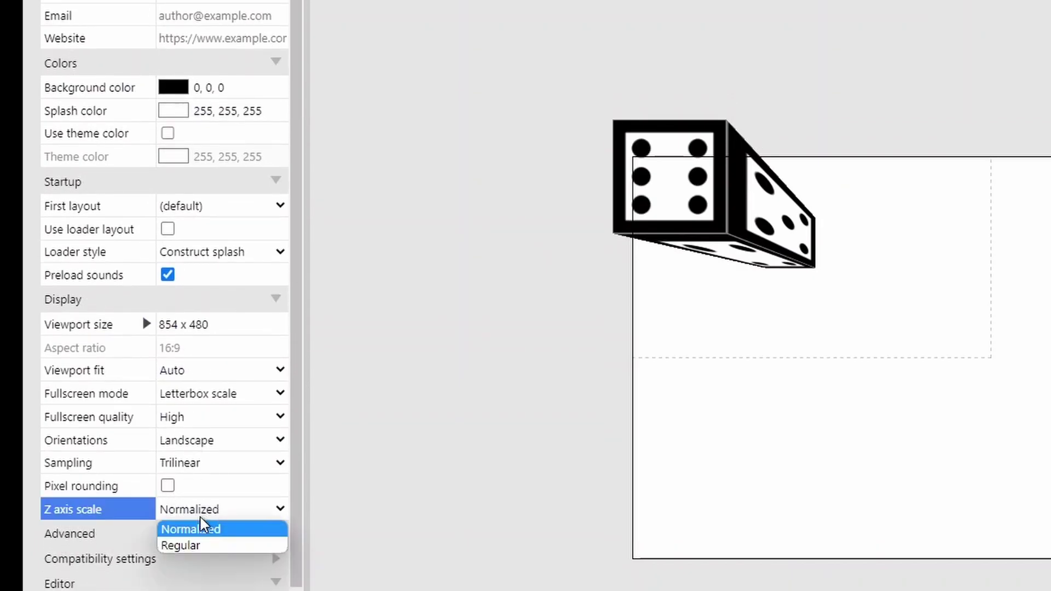
{"action": "left_click", "coordinate": [204, 546]}
{"action": "left_click_drag", "start_coordinate": [652, 258], "coordinate": [731, 256]}
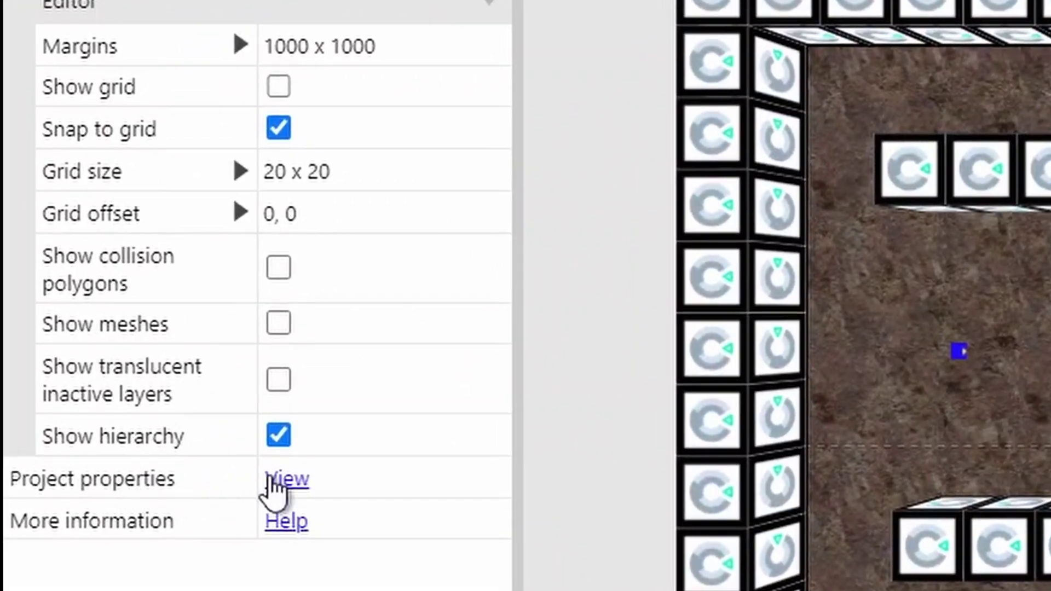
Step: View the project properties of the 3D maze project and look through its further settings
{"action": "left_click", "coordinate": [273, 482]}
{"action": "scroll", "coordinate": [257, 547], "scroll_direction": "down", "scroll_amount": 5}
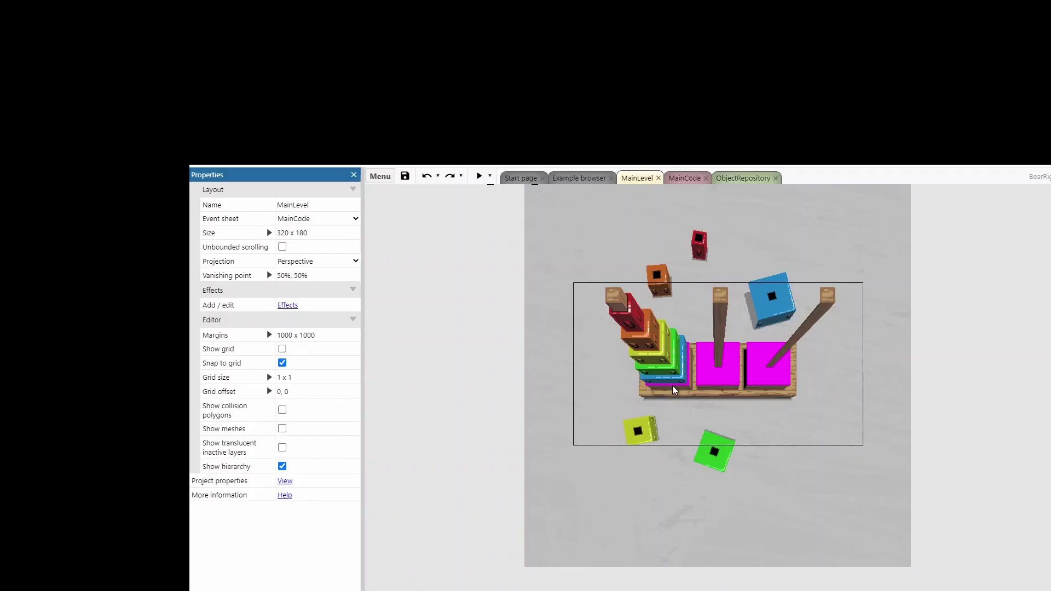
Step: Open the Z Order bar for the TowerCollision object under the stacked discs and move it clear of the tower
{"action": "left_click", "coordinate": [656, 354]}
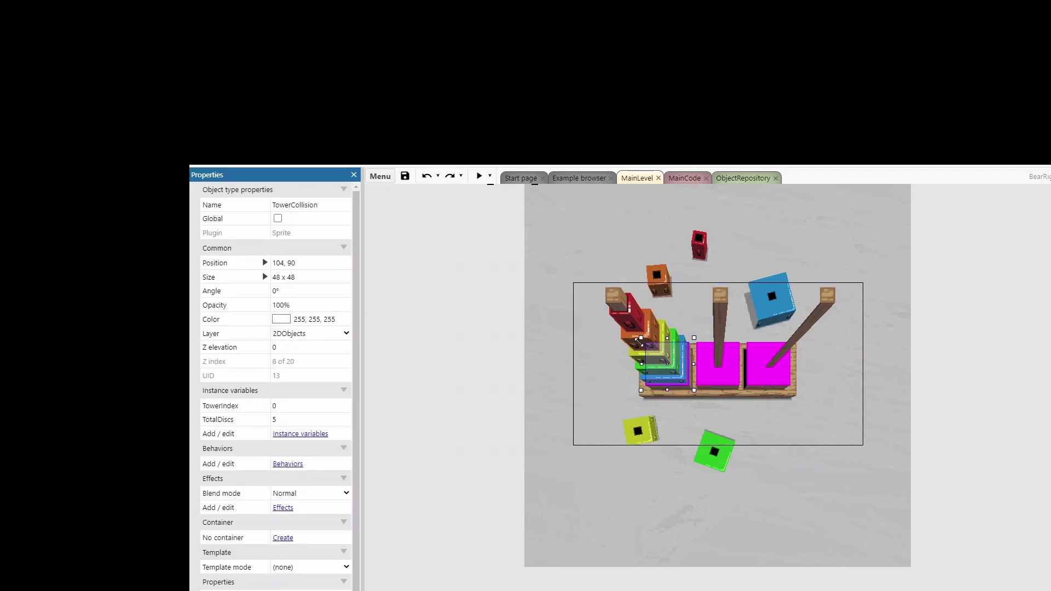
{"action": "right_click", "coordinate": [654, 356]}
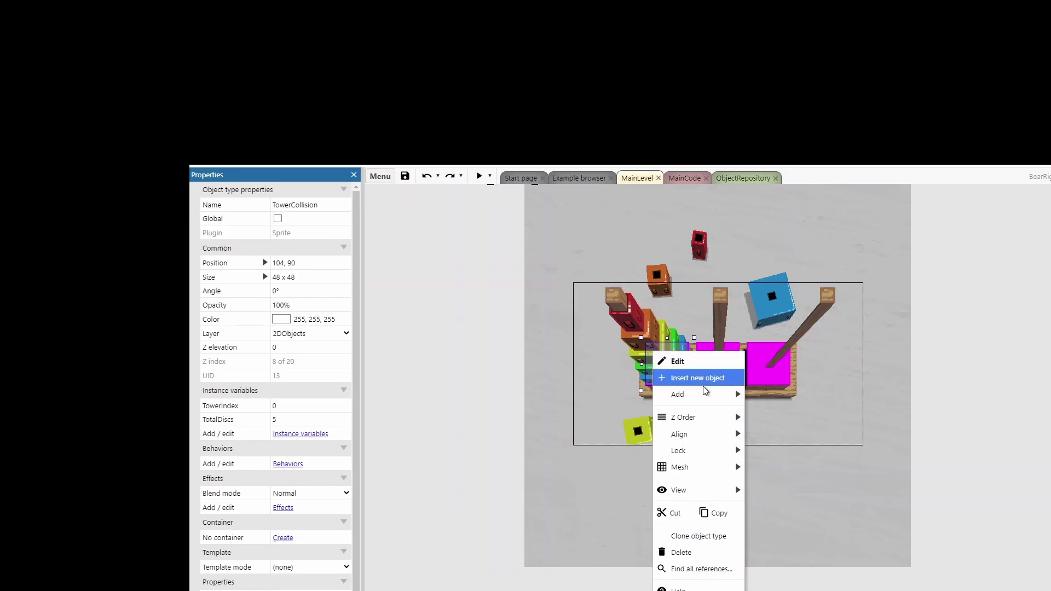
{"action": "mouse_move", "coordinate": [712, 416]}
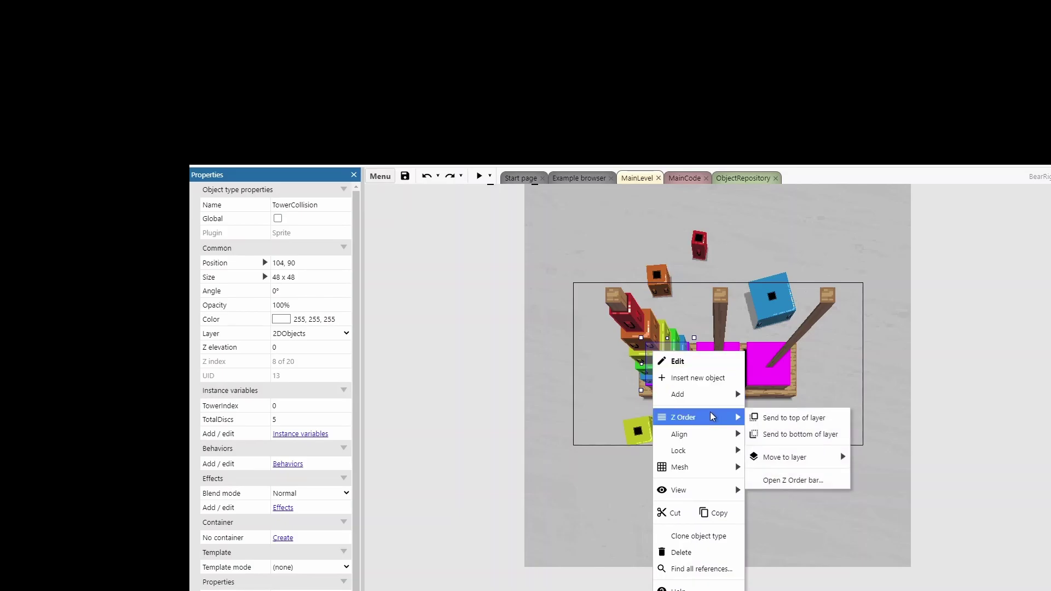
{"action": "left_click", "coordinate": [802, 481]}
{"action": "left_click_drag", "start_coordinate": [343, 236], "coordinate": [499, 225]}
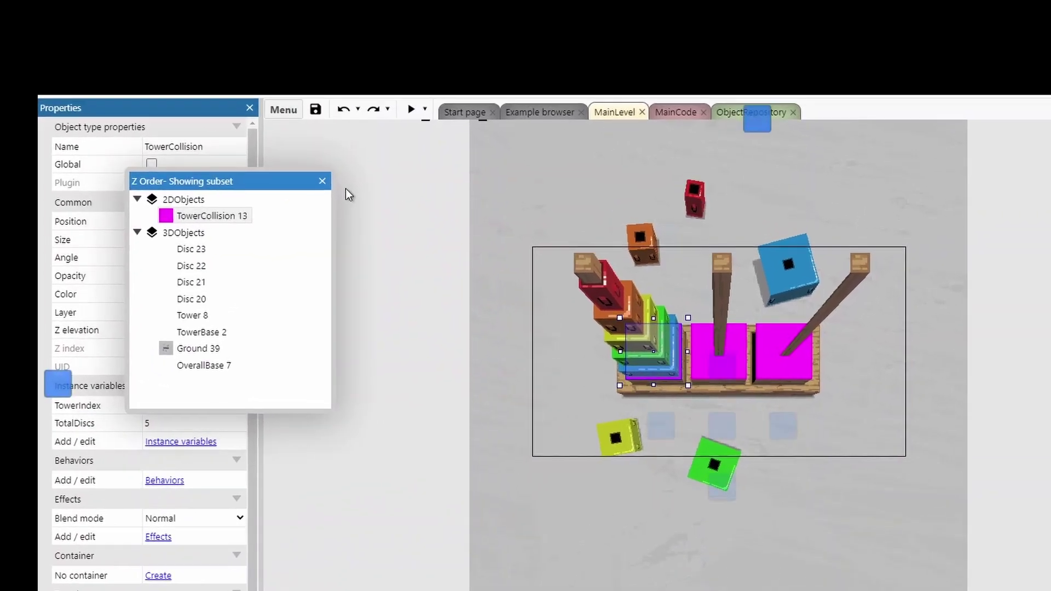
{"action": "left_click_drag", "start_coordinate": [350, 100], "coordinate": [351, 101]}
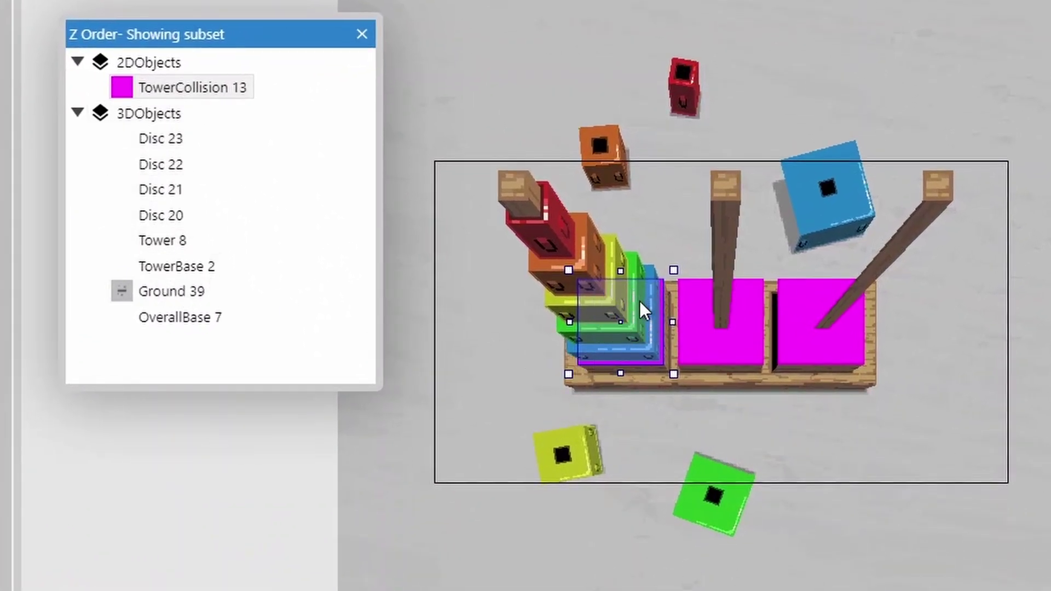
Step: Select the overlapping objects Disc 22, Disc 21 and Disc 20 one after another from the Z order list
{"action": "left_click", "coordinate": [173, 166]}
{"action": "left_click", "coordinate": [172, 194]}
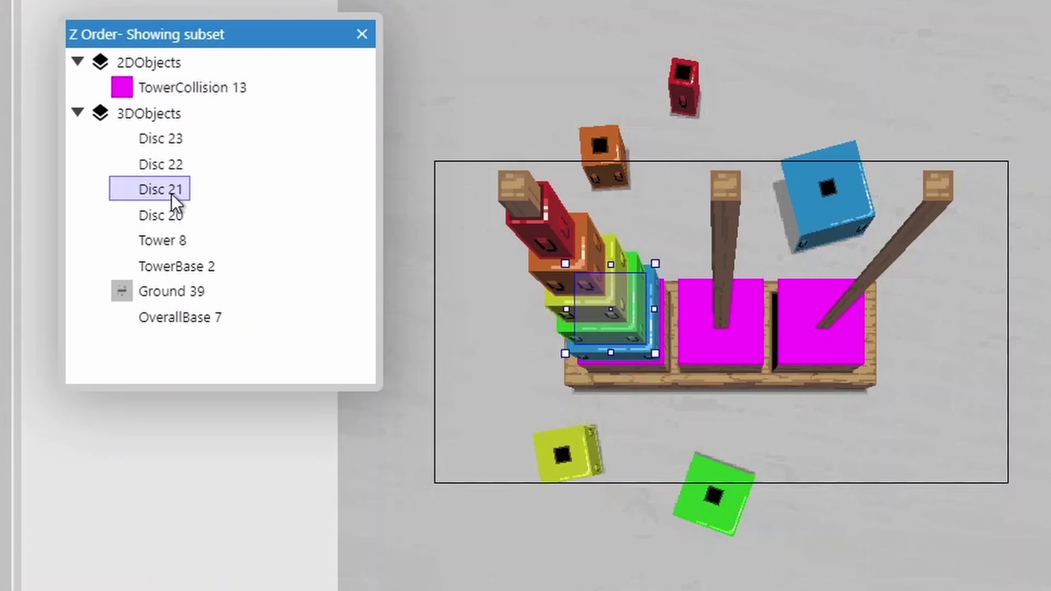
{"action": "left_click", "coordinate": [165, 222]}
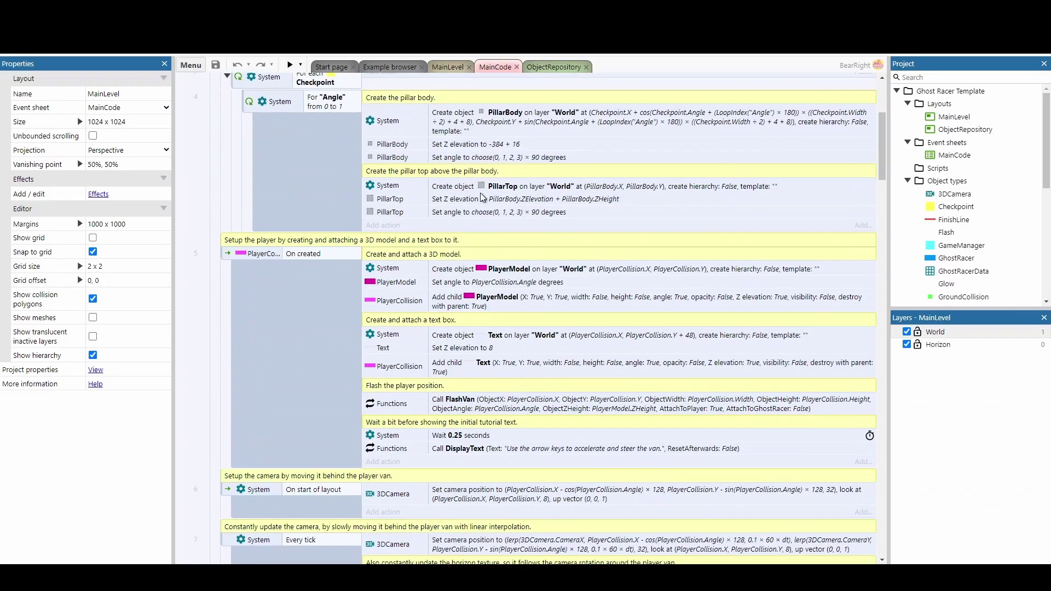
Step: Bookmark the GameOver group at the end of the MainCode event sheet
{"action": "scroll", "coordinate": [479, 201], "scroll_direction": "down", "scroll_amount": 3}
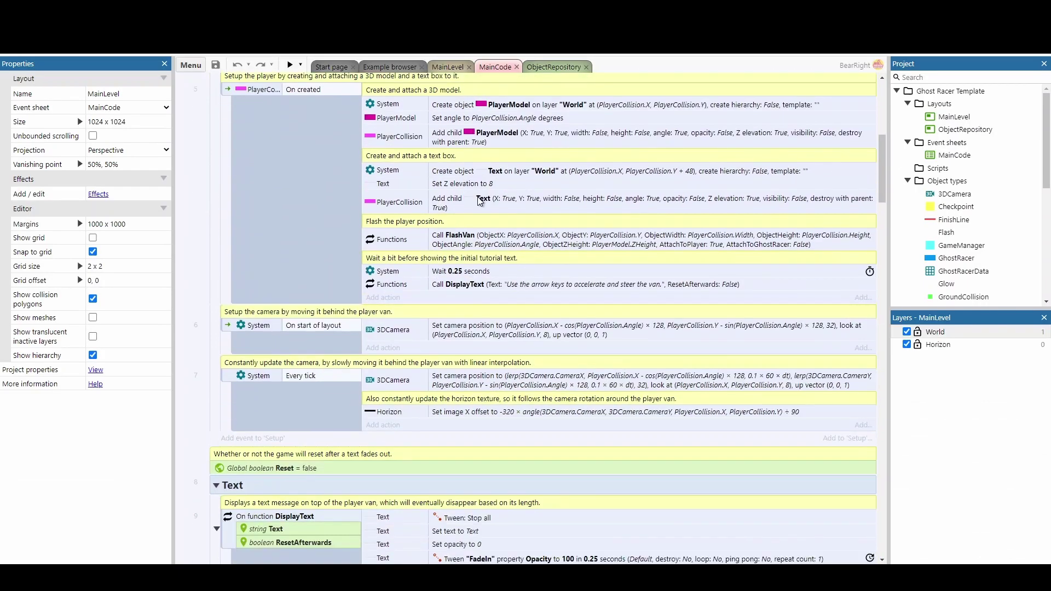
{"action": "scroll", "coordinate": [479, 201], "scroll_direction": "down", "scroll_amount": 15}
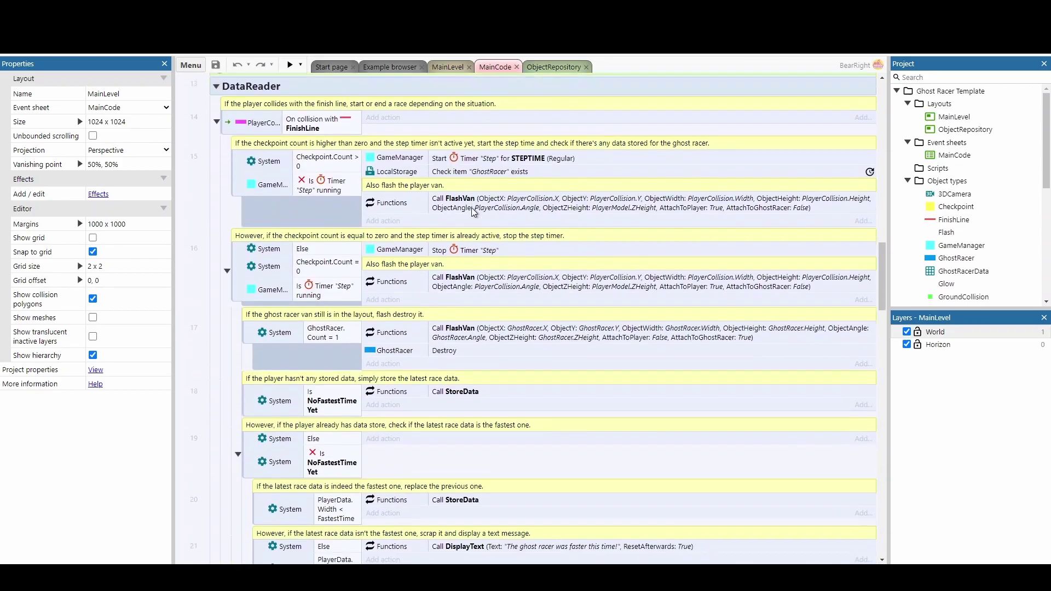
{"action": "scroll", "coordinate": [473, 212], "scroll_direction": "down", "scroll_amount": 15}
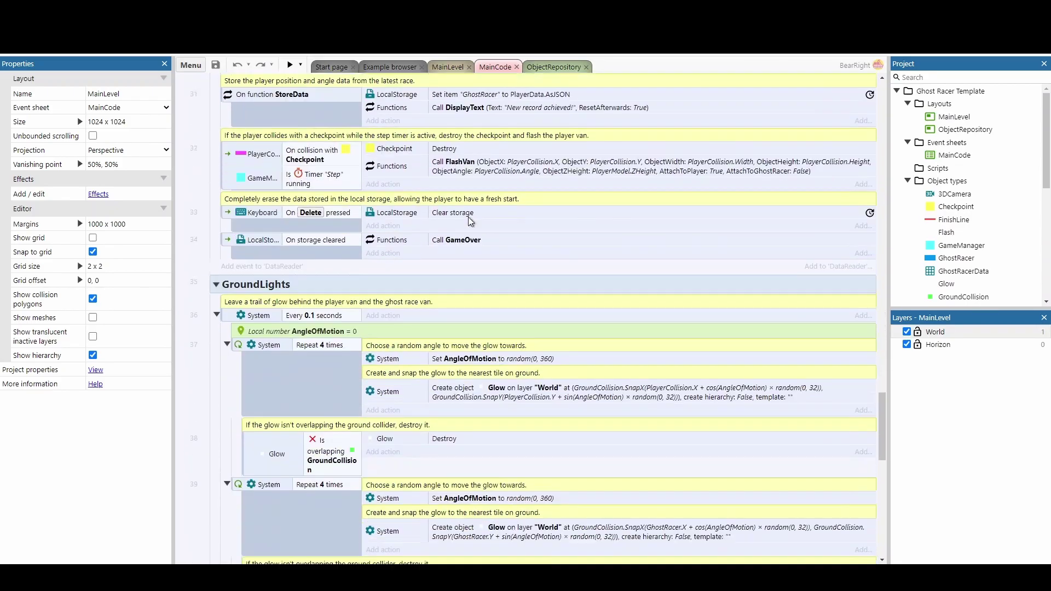
{"action": "scroll", "coordinate": [471, 220], "scroll_direction": "down", "scroll_amount": 12}
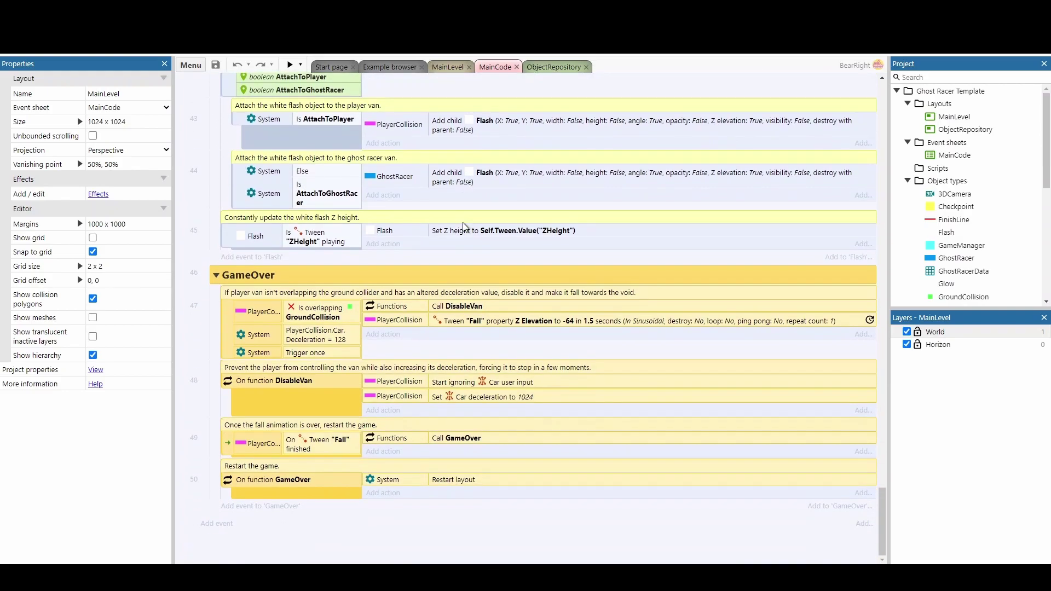
{"action": "right_click", "coordinate": [272, 278]}
{"action": "left_click", "coordinate": [322, 355]}
Step: Bookmark the DataReader group in the MainCode event sheet
{"action": "scroll", "coordinate": [322, 356], "scroll_direction": "up", "scroll_amount": 15}
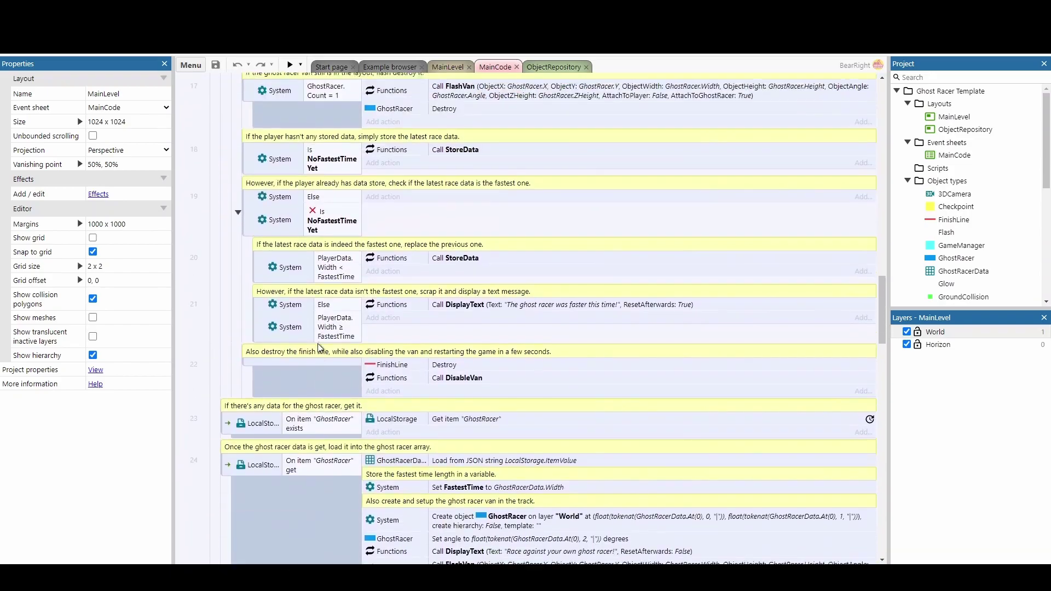
{"action": "scroll", "coordinate": [320, 349], "scroll_direction": "up", "scroll_amount": 12}
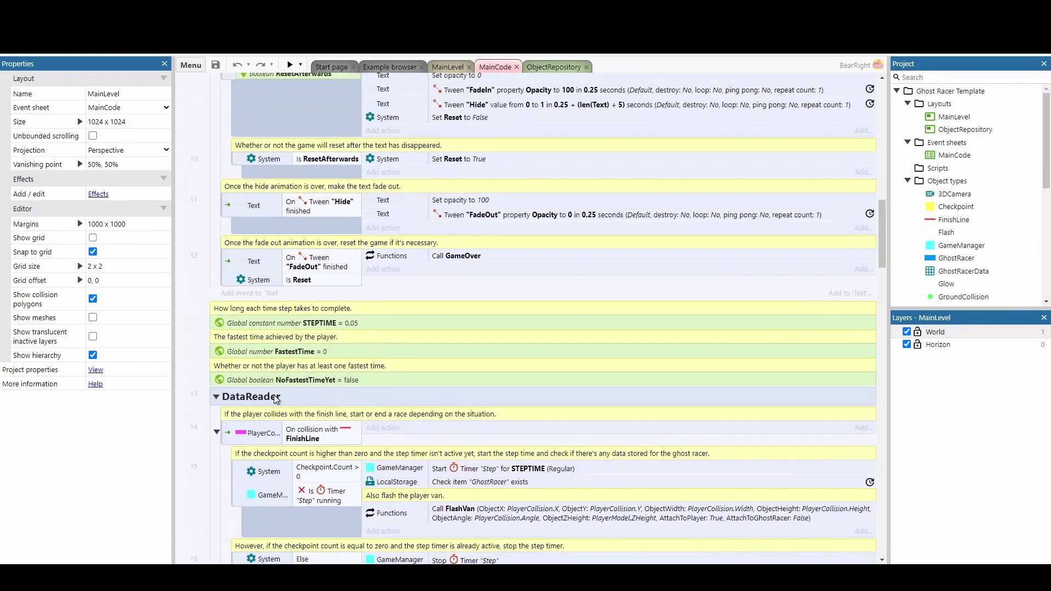
{"action": "right_click", "coordinate": [276, 400]}
{"action": "left_click", "coordinate": [320, 244]}
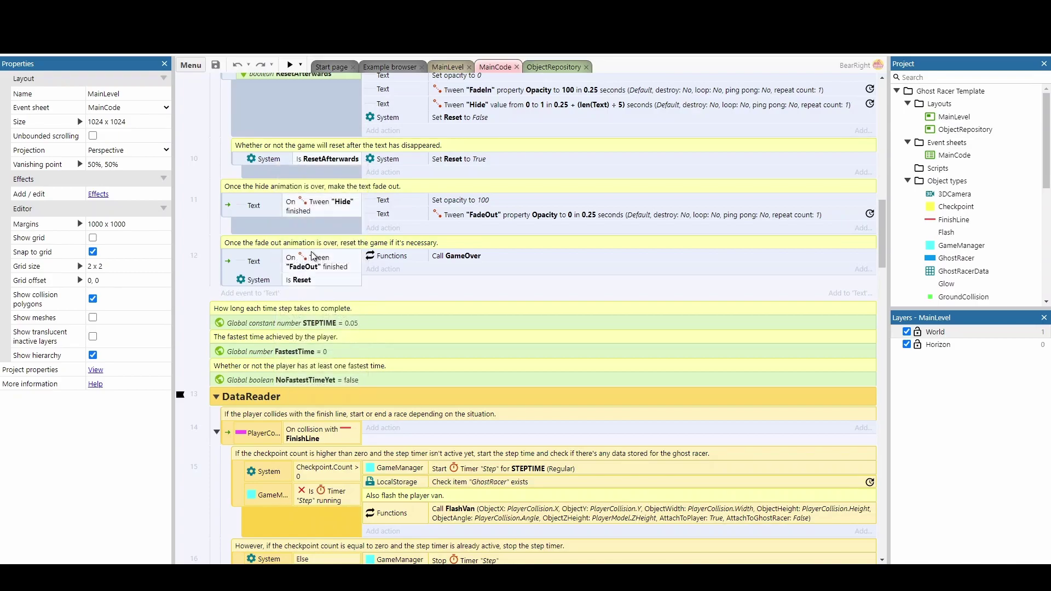
Step: Bookmark the Setup group at the start of the MainCode event sheet
{"action": "scroll", "coordinate": [311, 267], "scroll_direction": "up", "scroll_amount": 12}
{"action": "scroll", "coordinate": [310, 267], "scroll_direction": "up", "scroll_amount": 3}
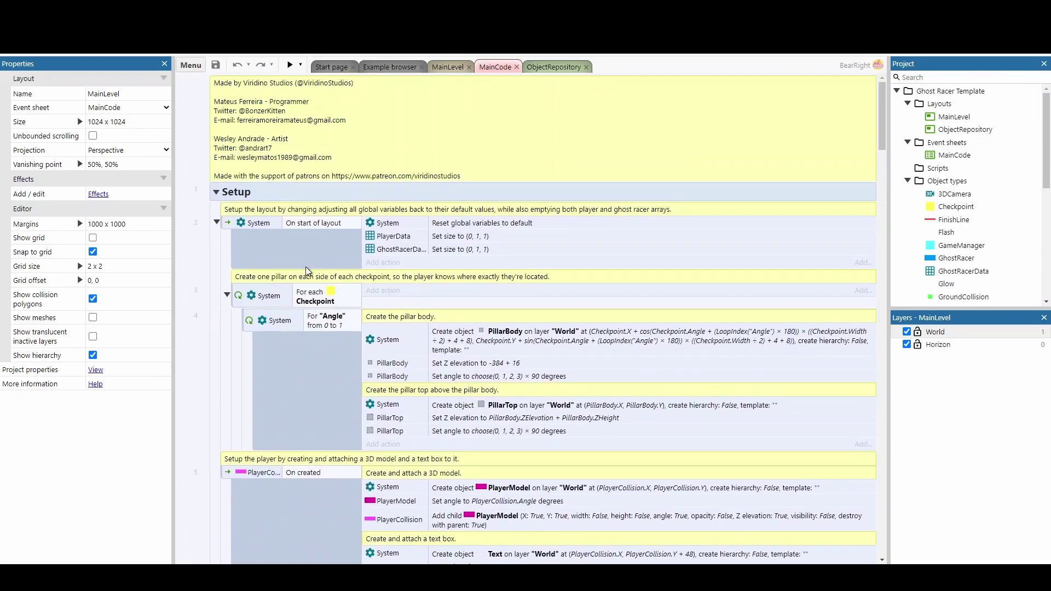
{"action": "right_click", "coordinate": [261, 202]}
{"action": "left_click", "coordinate": [306, 272]}
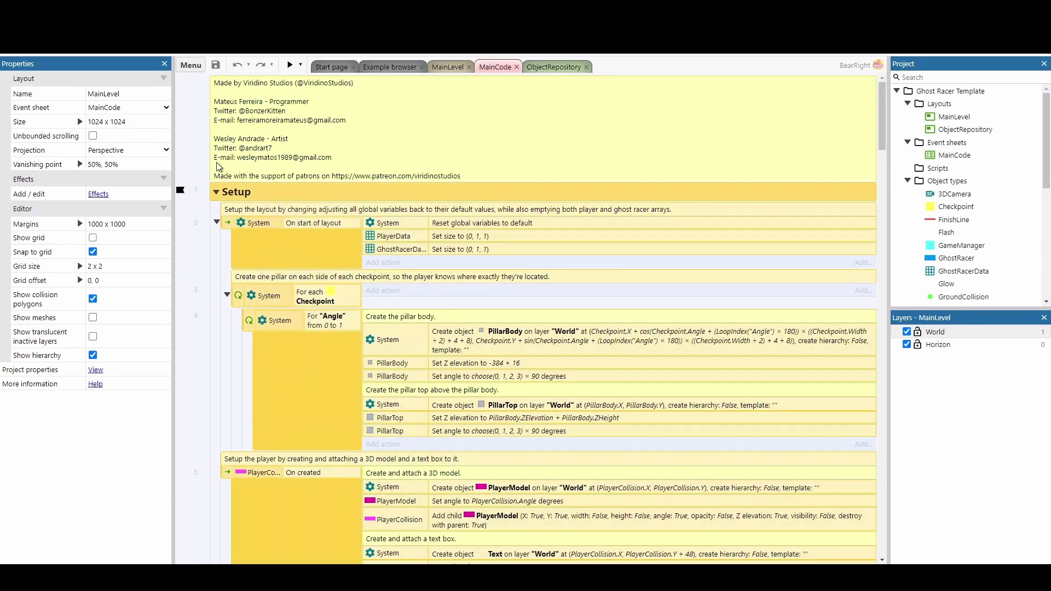
Step: Show the Bookmarks Bar and dock it beneath the Properties Bar
{"action": "left_click", "coordinate": [191, 65]}
{"action": "mouse_move", "coordinate": [214, 143]}
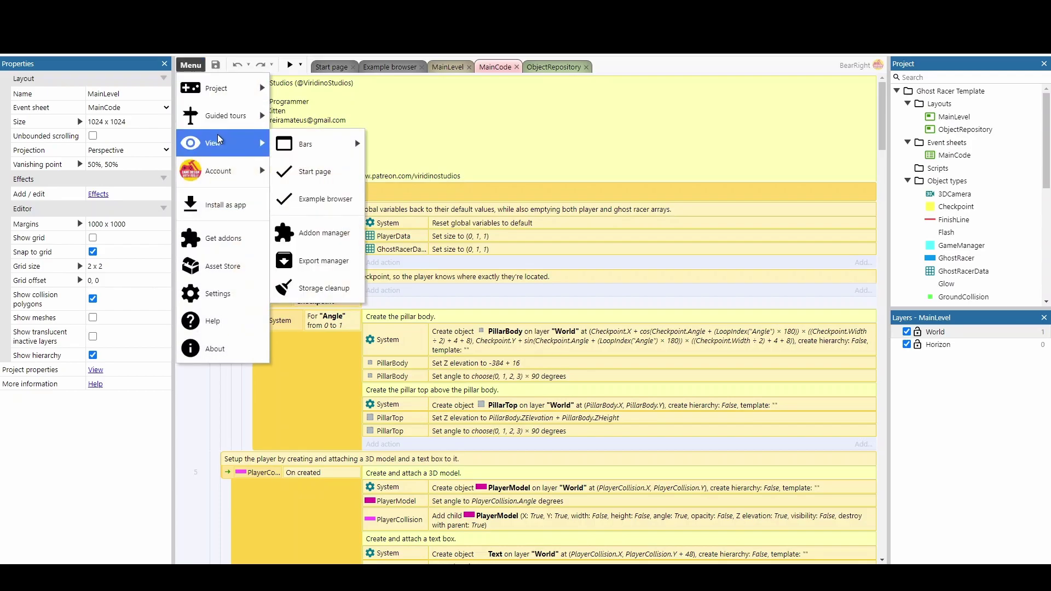
{"action": "mouse_move", "coordinate": [300, 149]}
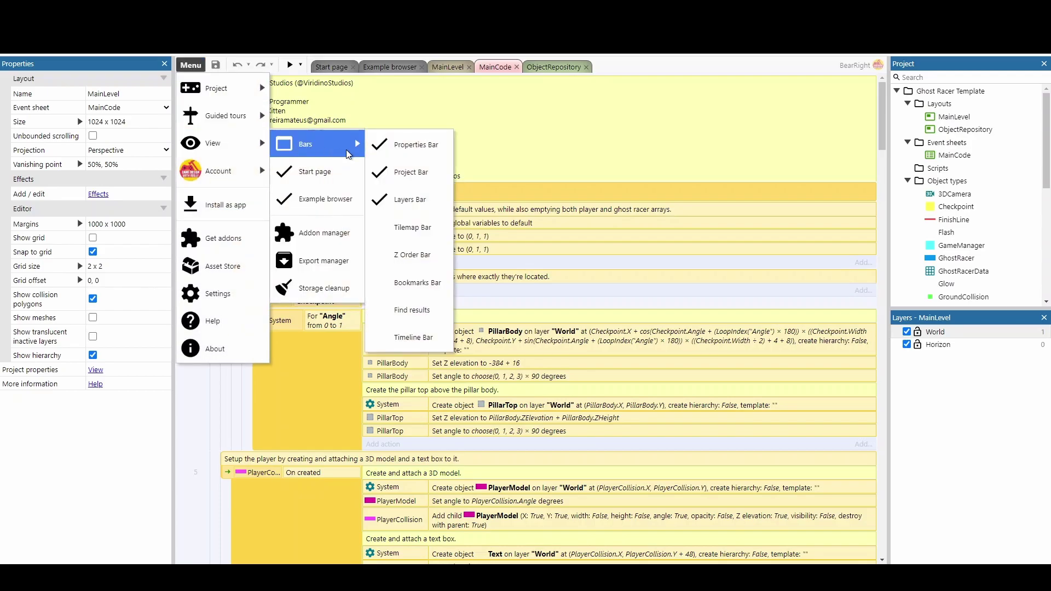
{"action": "left_click", "coordinate": [423, 283]}
{"action": "left_click_drag", "start_coordinate": [151, 117], "coordinate": [96, 343]}
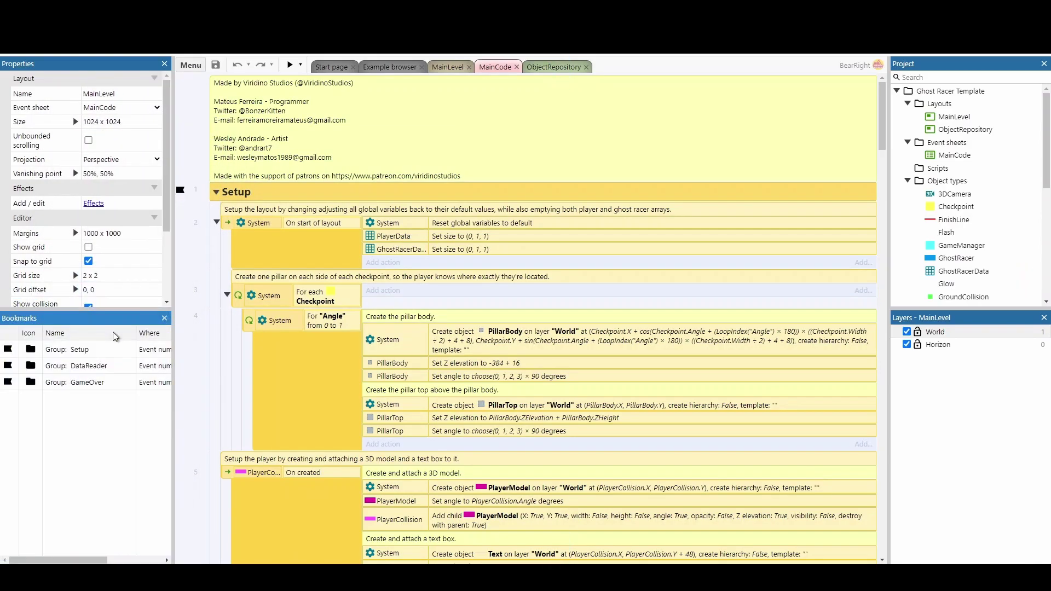
Step: Jump through the bookmarked DataReader, GameOver and Setup groups from the bookmarks list
{"action": "left_click", "coordinate": [72, 368]}
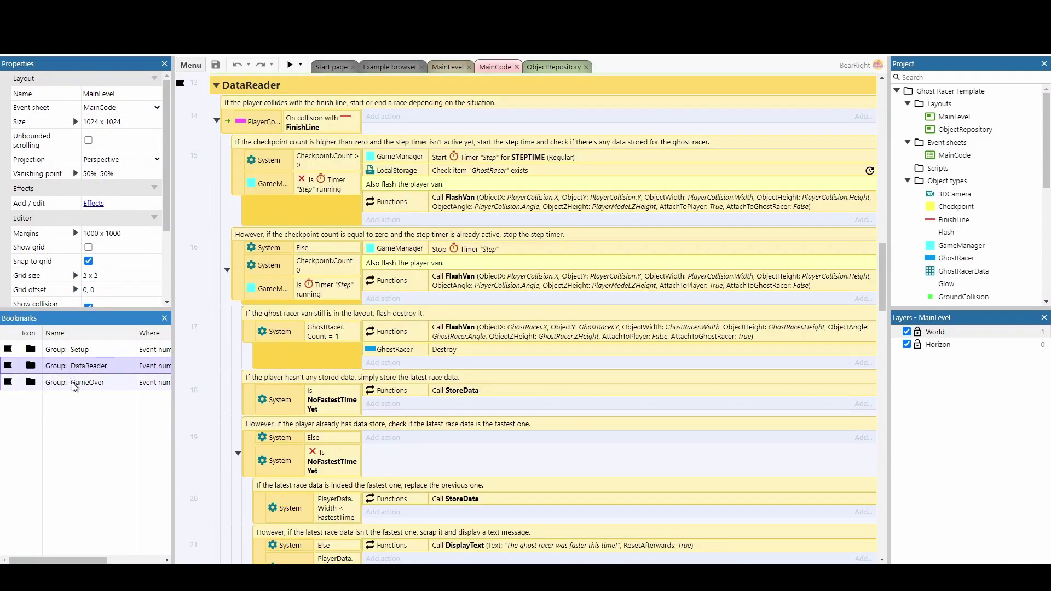
{"action": "left_click", "coordinate": [73, 382]}
{"action": "left_click", "coordinate": [74, 353]}
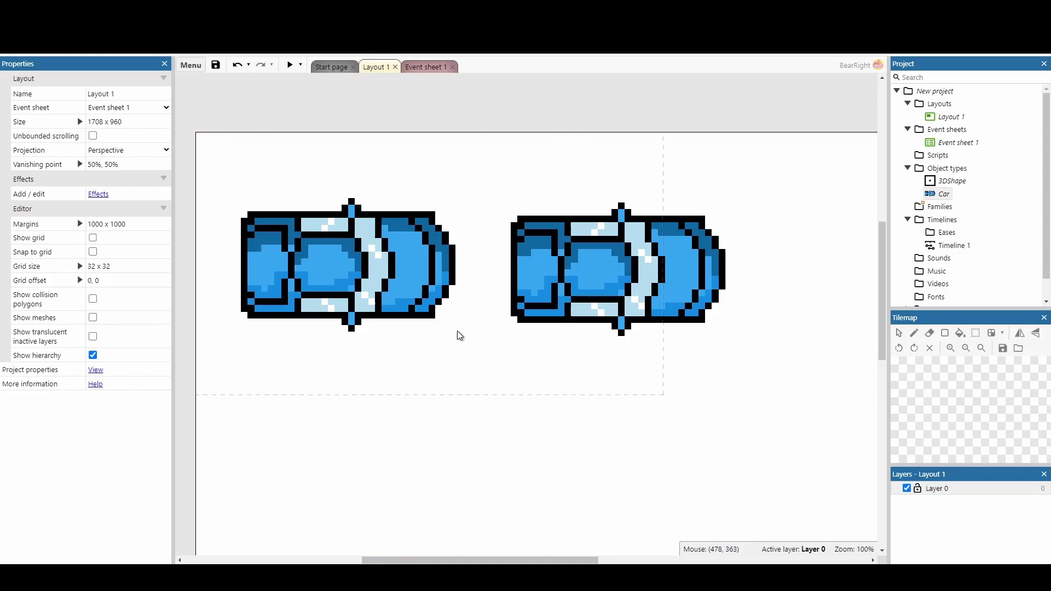
Step: Set the first car instance's template mode to Template and name the template Car1
{"action": "left_click", "coordinate": [369, 263]}
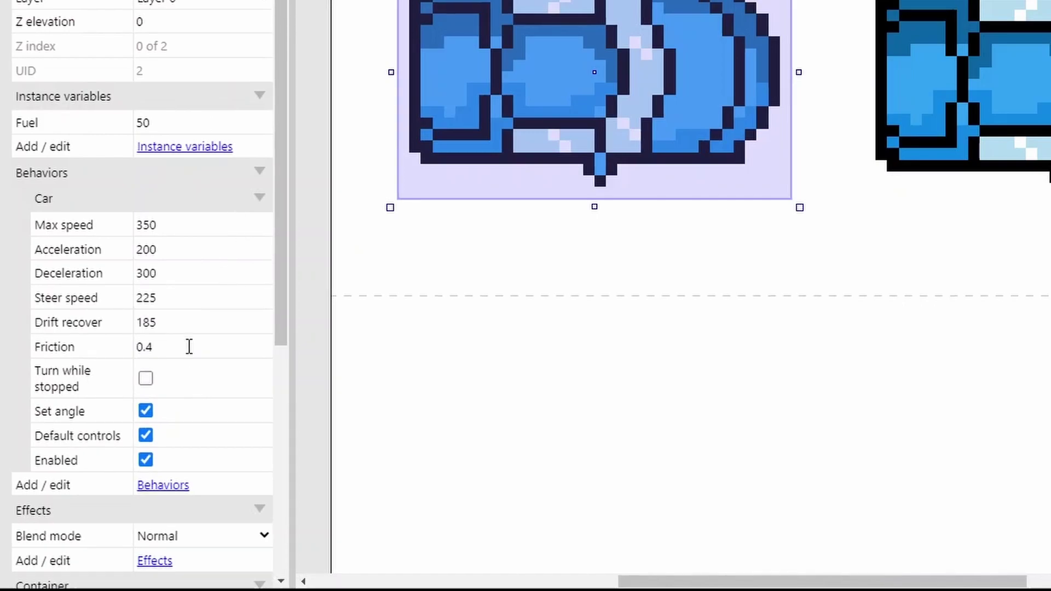
{"action": "scroll", "coordinate": [188, 241], "scroll_direction": "down", "scroll_amount": 3}
{"action": "scroll", "coordinate": [187, 246], "scroll_direction": "down", "scroll_amount": 3}
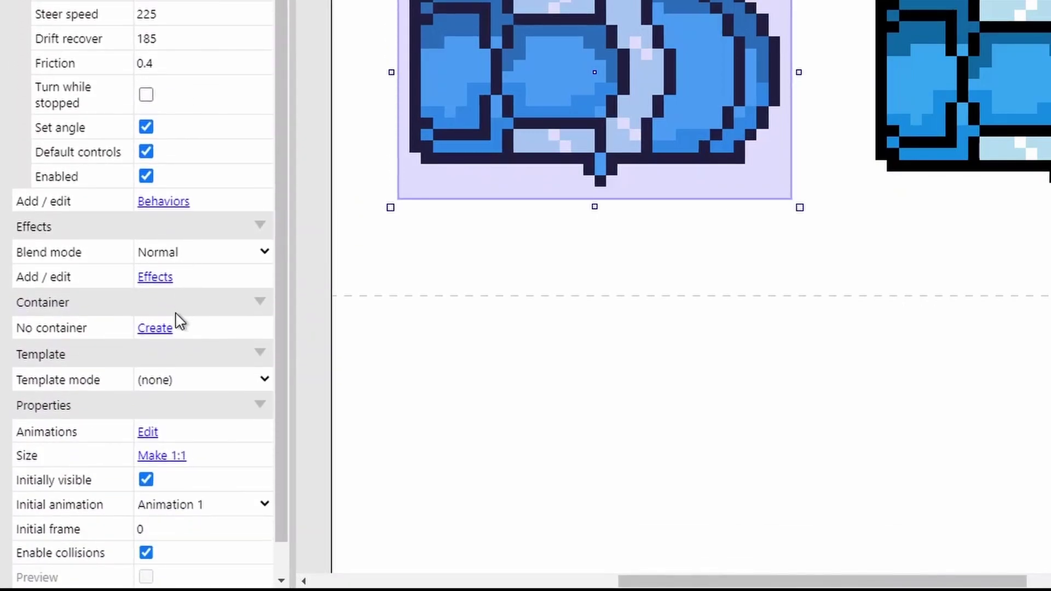
{"action": "left_click", "coordinate": [201, 381]}
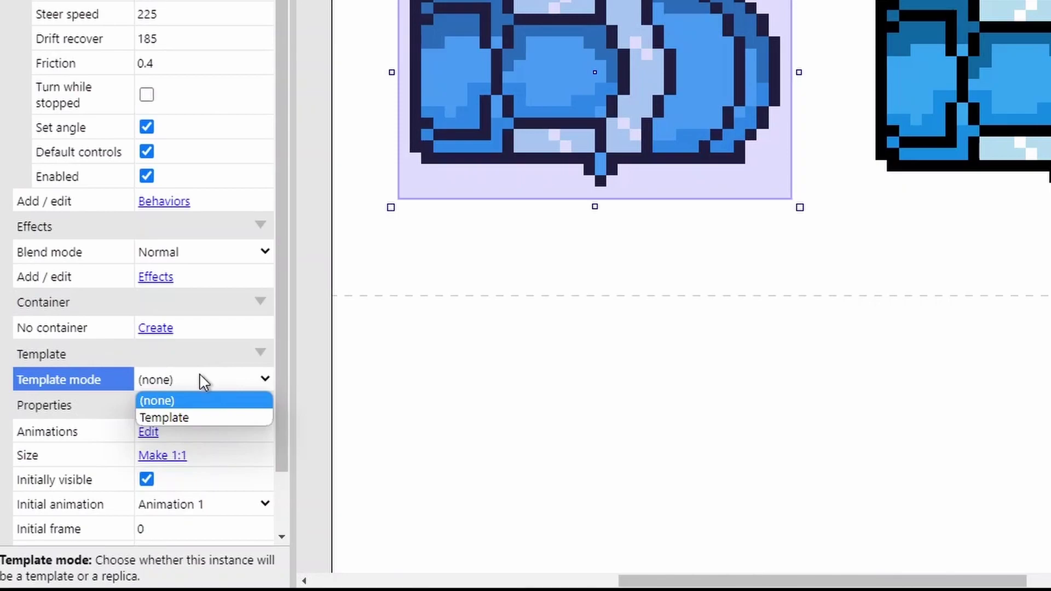
{"action": "left_click", "coordinate": [201, 415]}
{"action": "left_click", "coordinate": [198, 402]}
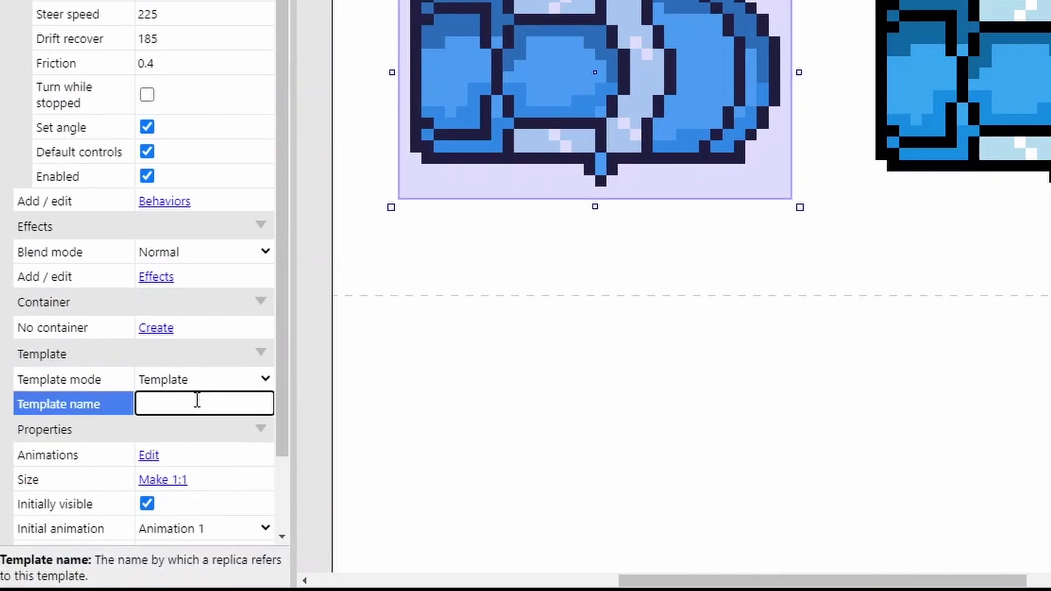
{"action": "type", "text": "Car1"}
{"action": "key", "text": "Return"}
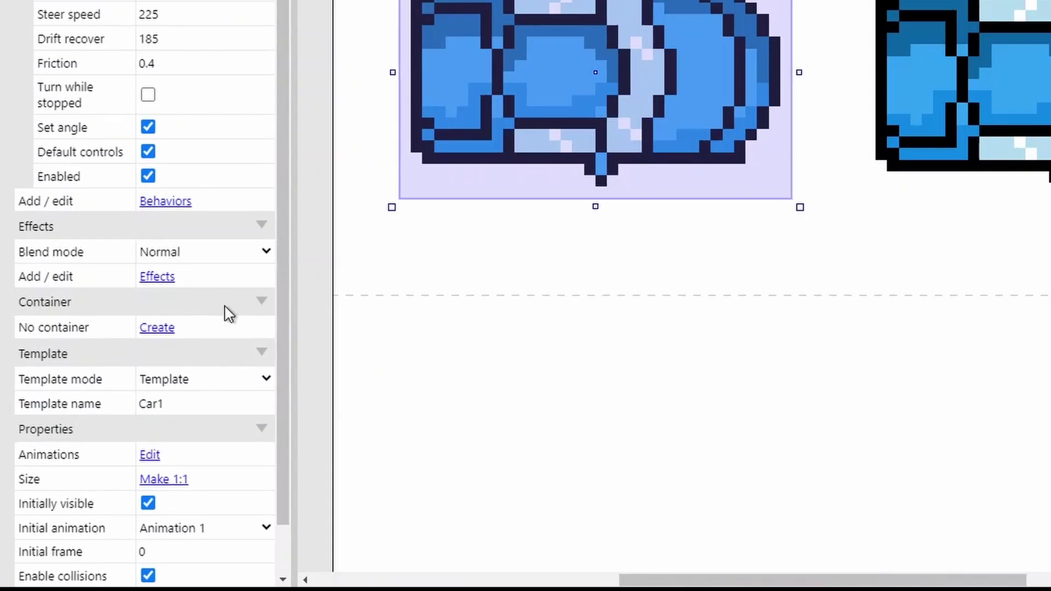
Step: Set the second car instance's template mode to Replica with Car1 as its template source
{"action": "left_click", "coordinate": [438, 244]}
{"action": "left_click", "coordinate": [987, 100]}
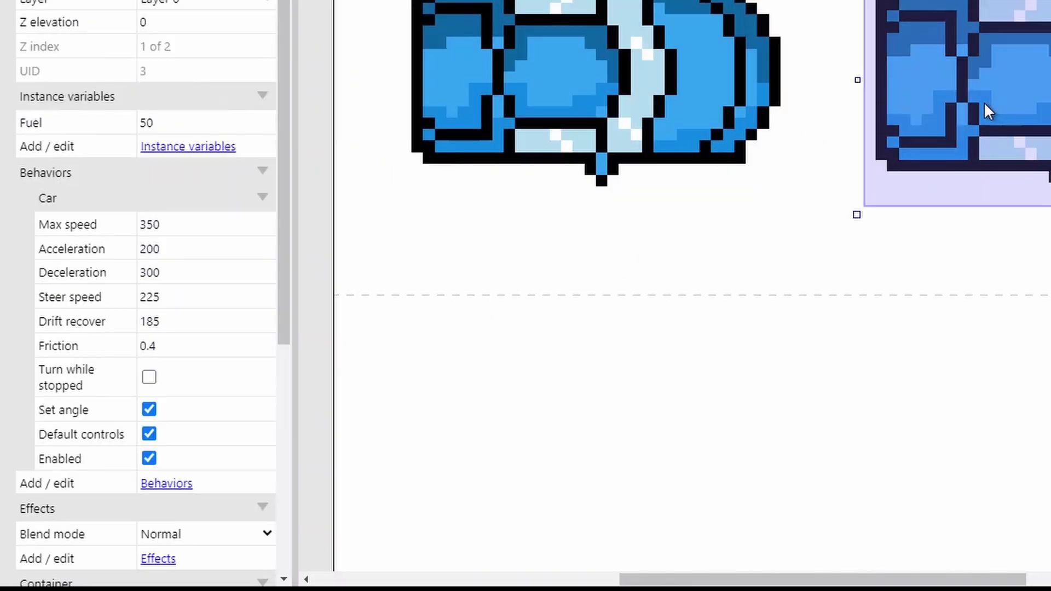
{"action": "scroll", "coordinate": [195, 76], "scroll_direction": "down", "scroll_amount": 5}
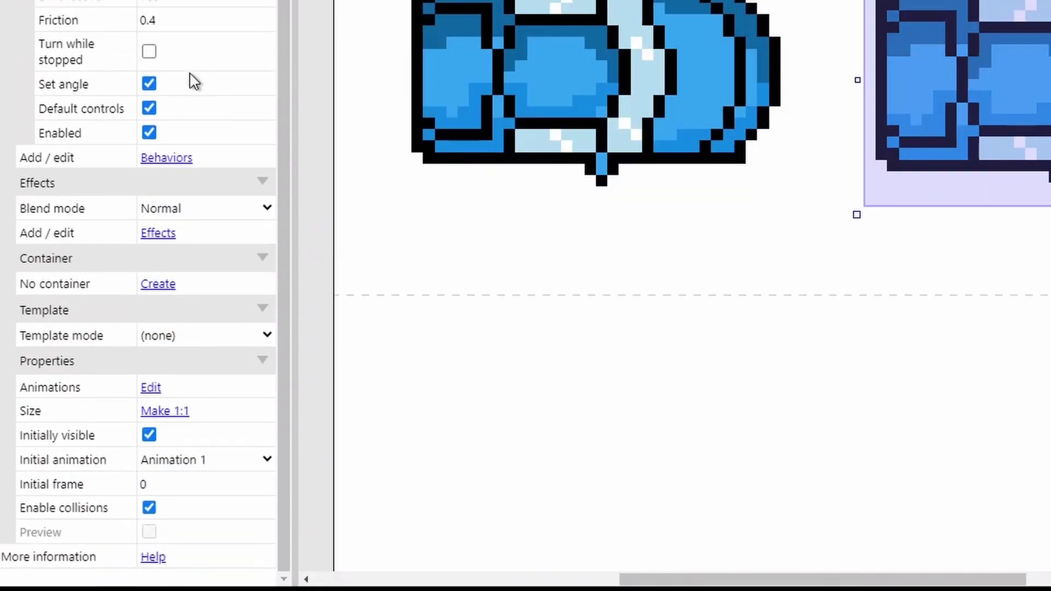
{"action": "left_click", "coordinate": [170, 334]}
{"action": "left_click", "coordinate": [213, 389]}
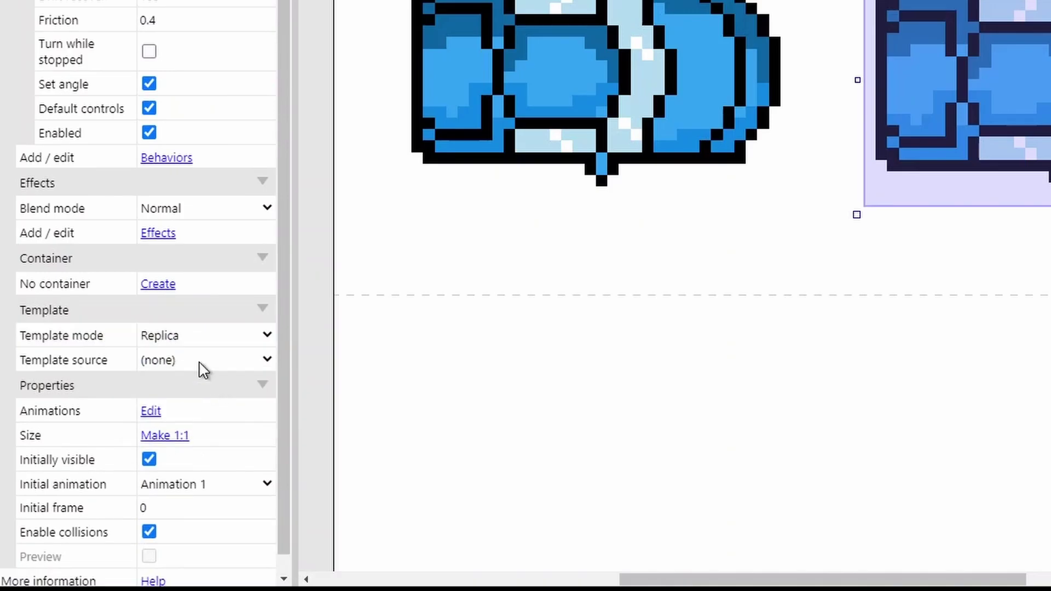
{"action": "left_click", "coordinate": [203, 361]}
{"action": "left_click", "coordinate": [194, 397]}
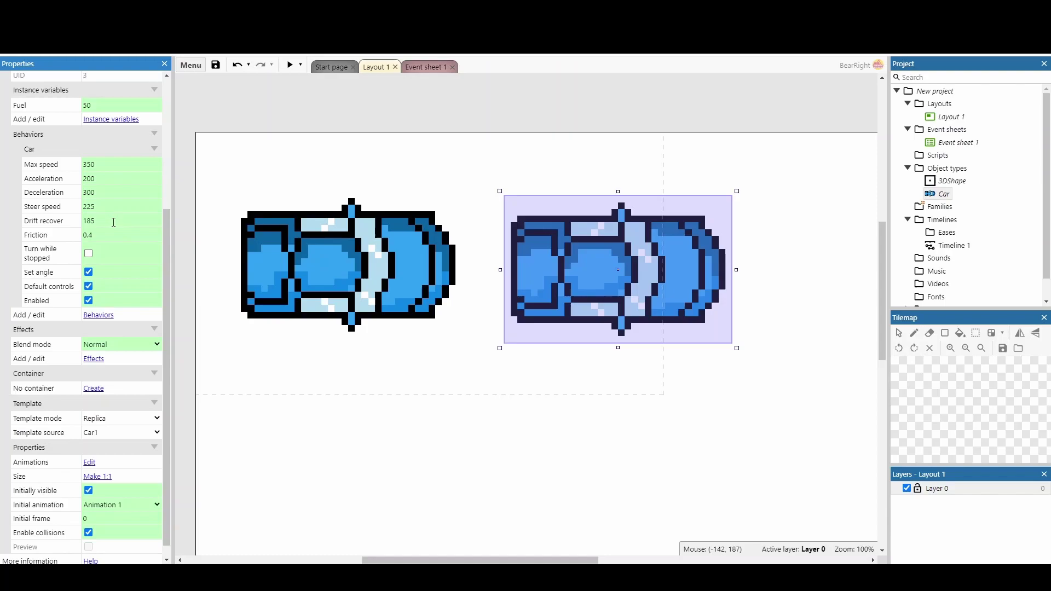
Step: Override the replica car's Max speed with 200
{"action": "left_click", "coordinate": [116, 165]}
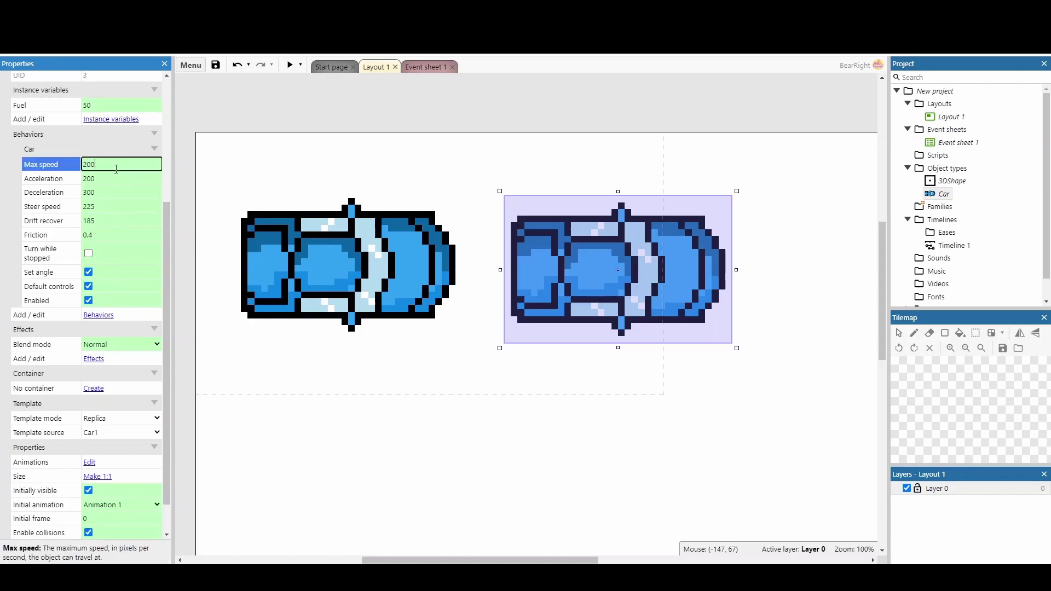
{"action": "key", "text": "Tab"}
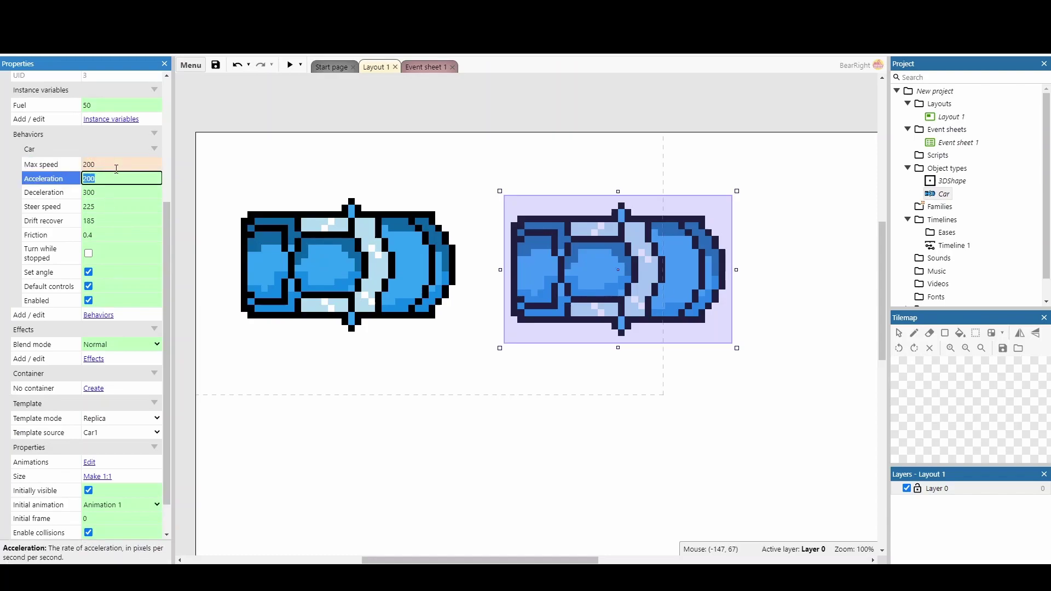
{"action": "scroll", "coordinate": [113, 171], "scroll_direction": "up", "scroll_amount": 3}
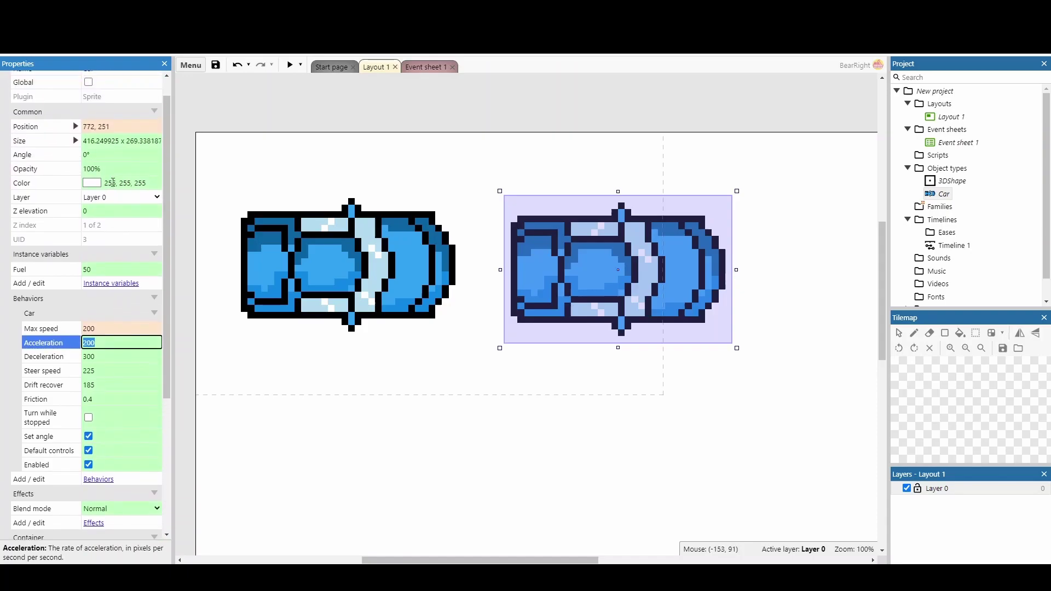
Step: Reset the replica car's Max speed to the value from its template
{"action": "left_click", "coordinate": [108, 330]}
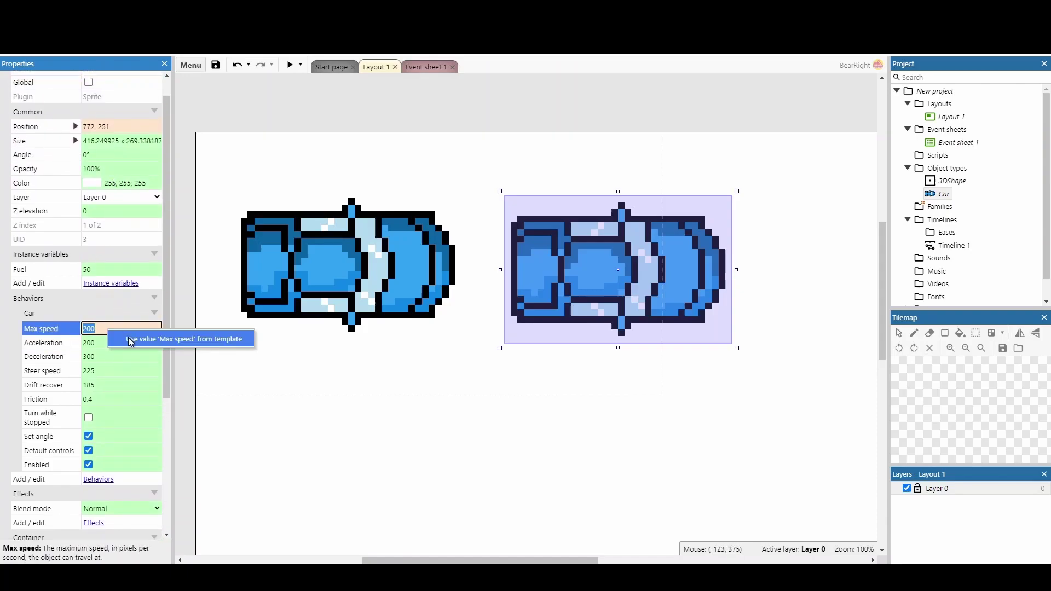
{"action": "type", "text": "350"}
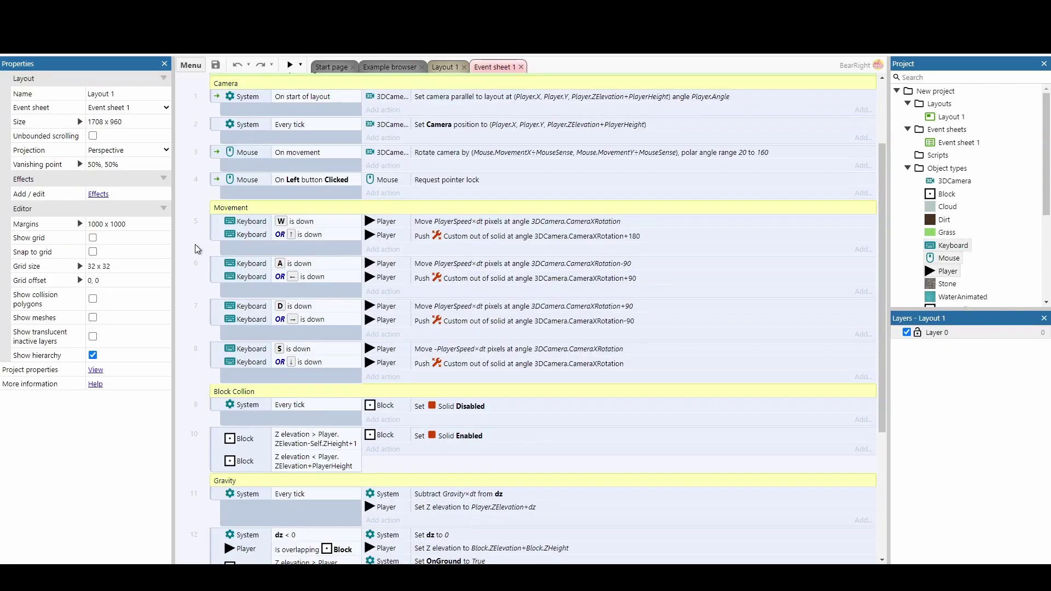
Step: Copy everything from the PlayerHeight global variable through the last Movement event in Event sheet 1
{"action": "scroll", "coordinate": [200, 249], "scroll_direction": "up", "scroll_amount": 3}
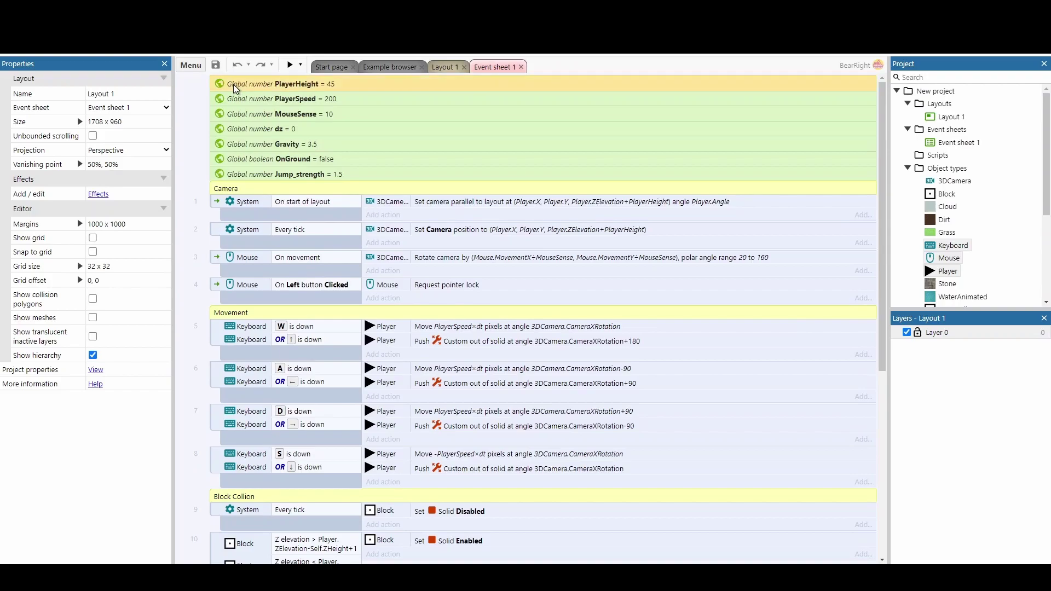
{"action": "scroll", "coordinate": [236, 110], "scroll_direction": "down", "scroll_amount": 4}
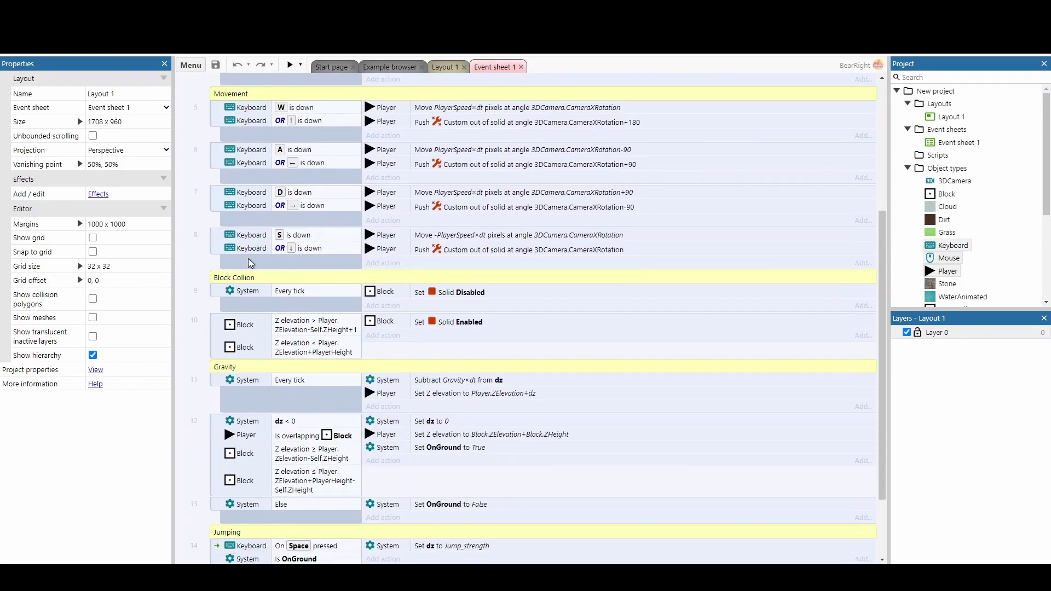
{"action": "left_click", "coordinate": [253, 264], "text": "shift"}
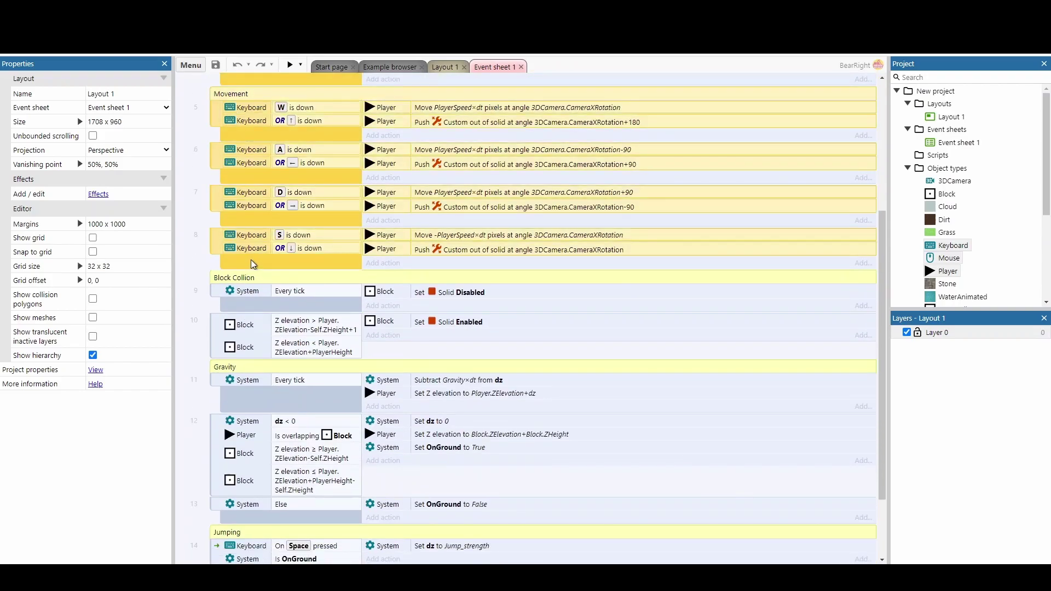
{"action": "right_click", "coordinate": [253, 264]}
{"action": "left_click", "coordinate": [314, 349]}
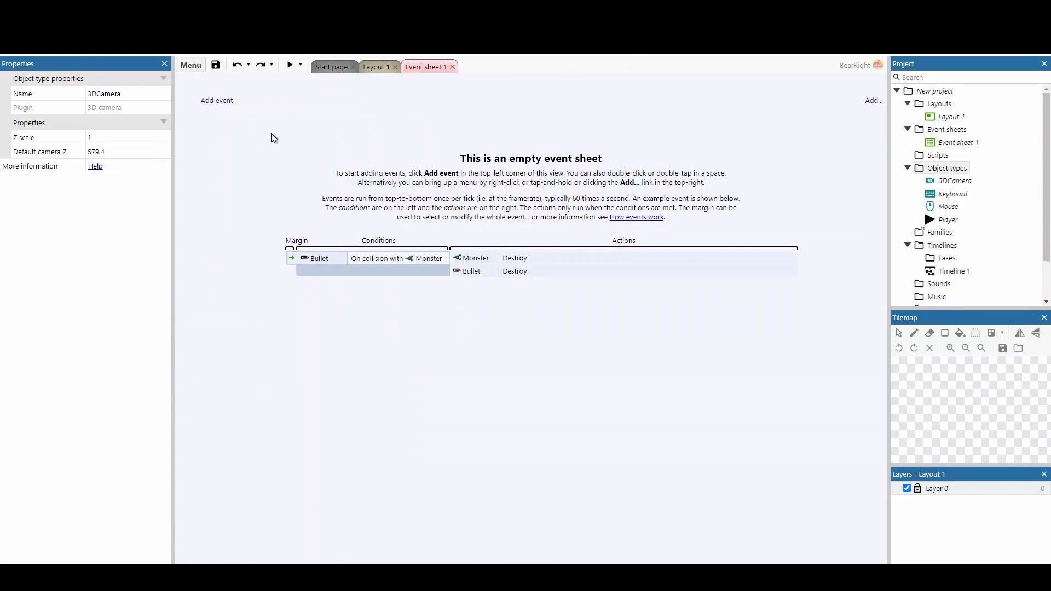
Step: Paste the copied variables and events into the empty Event sheet 1 of the new project
{"action": "right_click", "coordinate": [262, 131]}
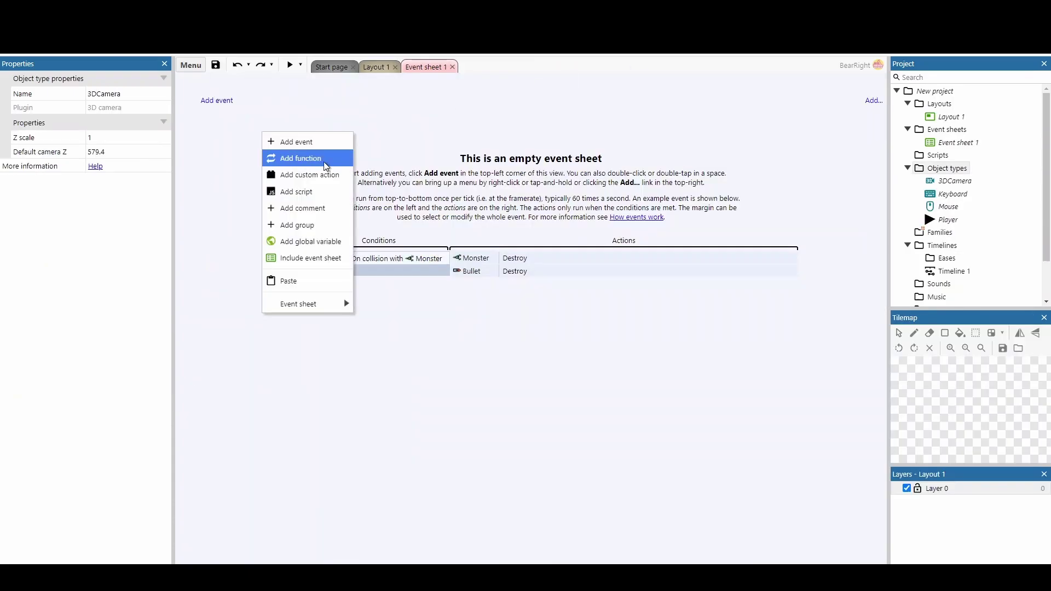
{"action": "left_click", "coordinate": [303, 284]}
{"action": "left_click", "coordinate": [955, 181]}
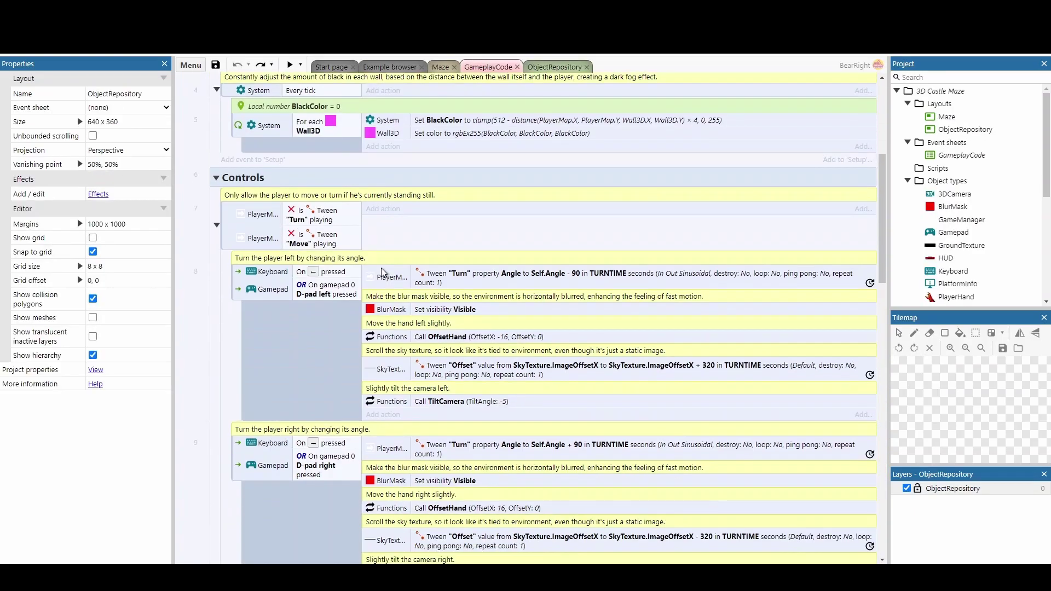
Step: Add a new event sheet named Camera to the 3D Castle Maze project
{"action": "scroll", "coordinate": [381, 290], "scroll_direction": "down", "scroll_amount": 15}
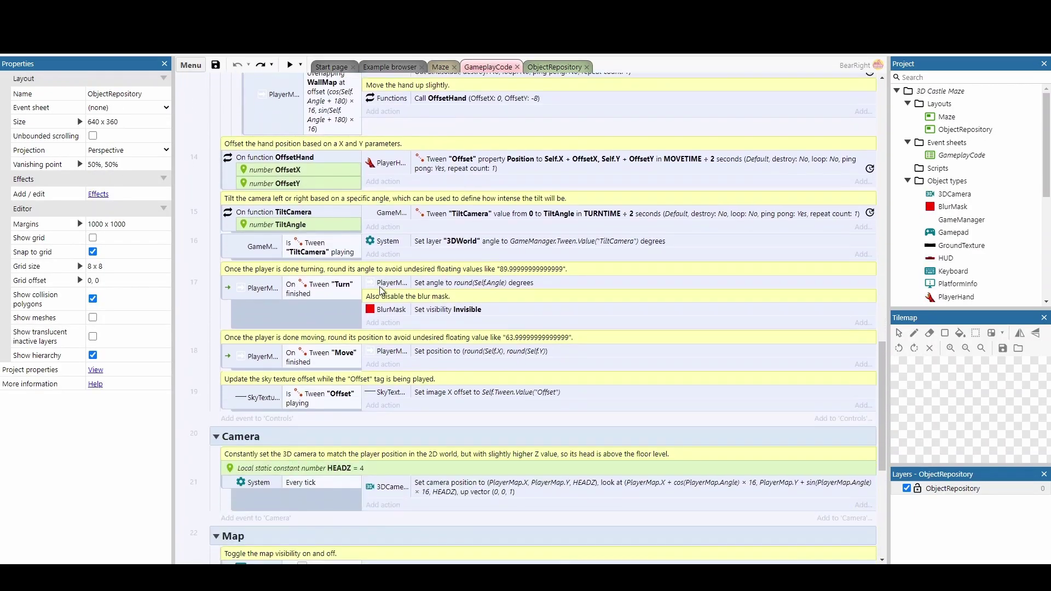
{"action": "scroll", "coordinate": [382, 290], "scroll_direction": "down", "scroll_amount": 12}
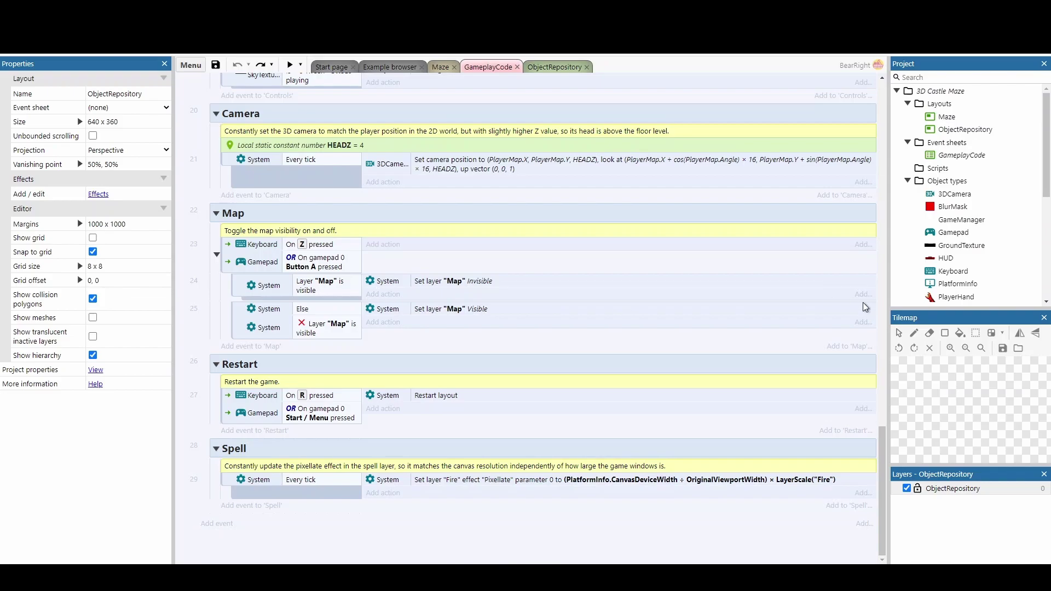
{"action": "right_click", "coordinate": [941, 146]}
{"action": "left_click", "coordinate": [953, 155]}
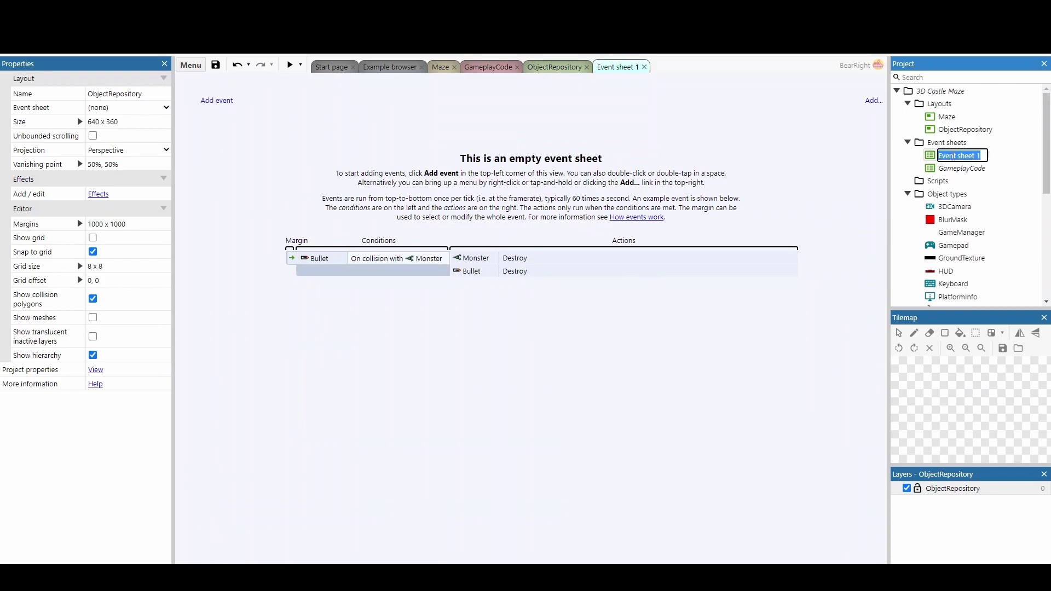
{"action": "type", "text": "Camera"}
{"action": "key", "text": "Return"}
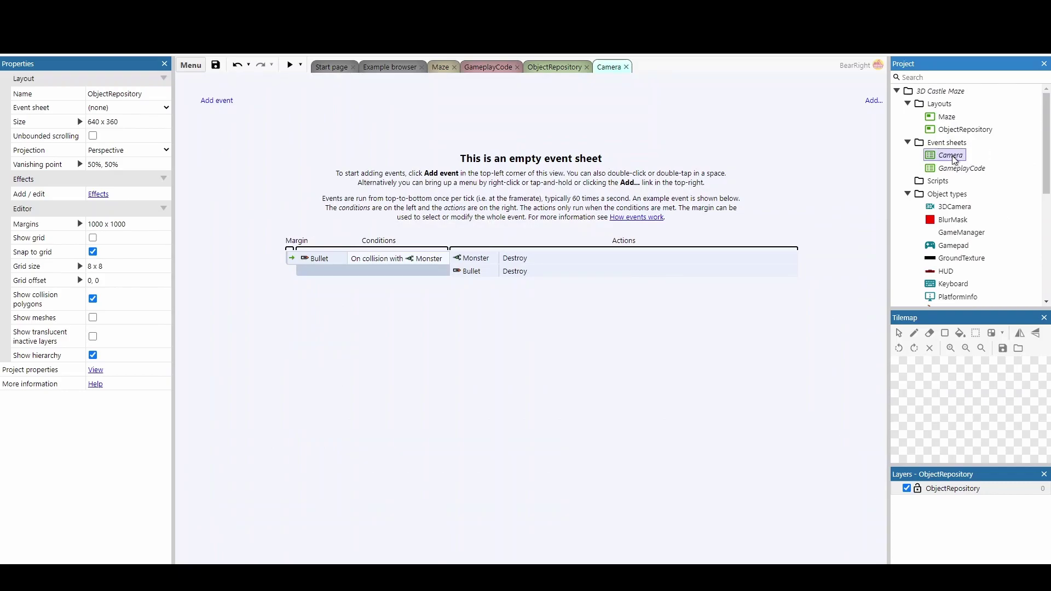
Step: Move the Camera group from the GameplayCode event sheet into the Camera event sheet
{"action": "left_click", "coordinate": [487, 67]}
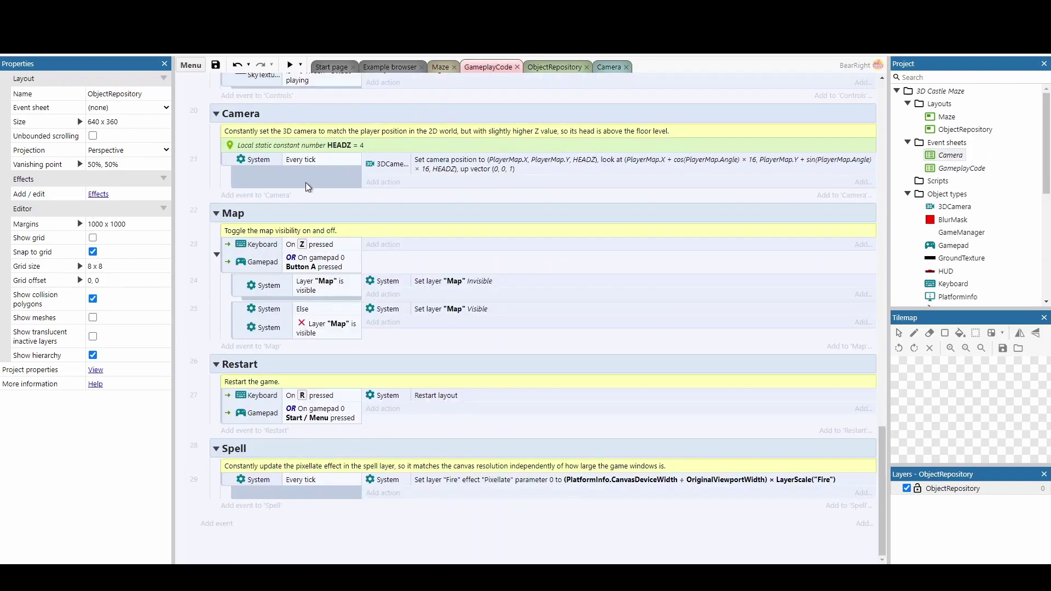
{"action": "left_click", "coordinate": [272, 120]}
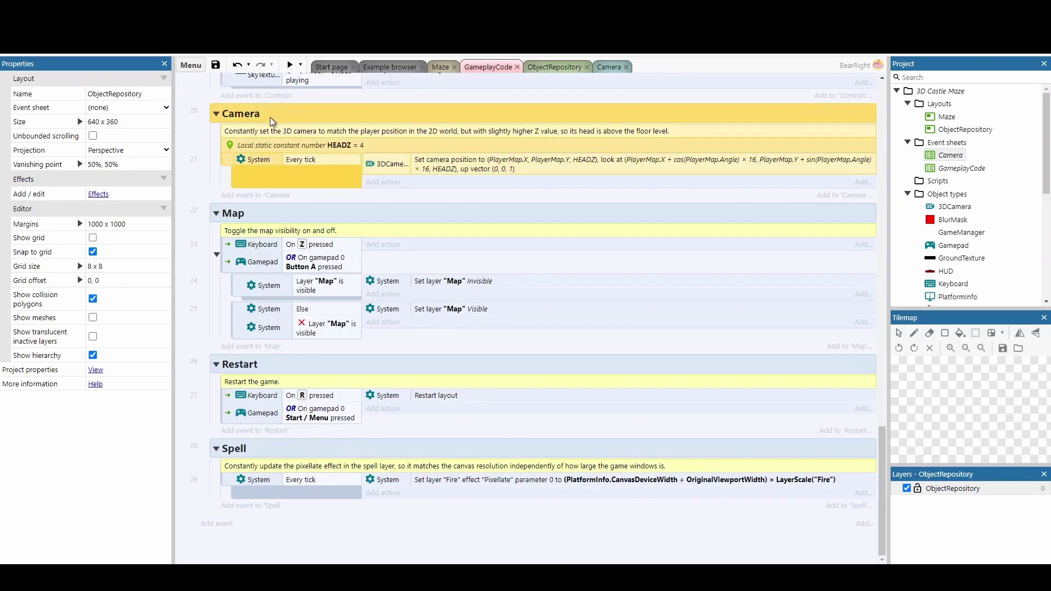
{"action": "key", "text": "ctrl+x"}
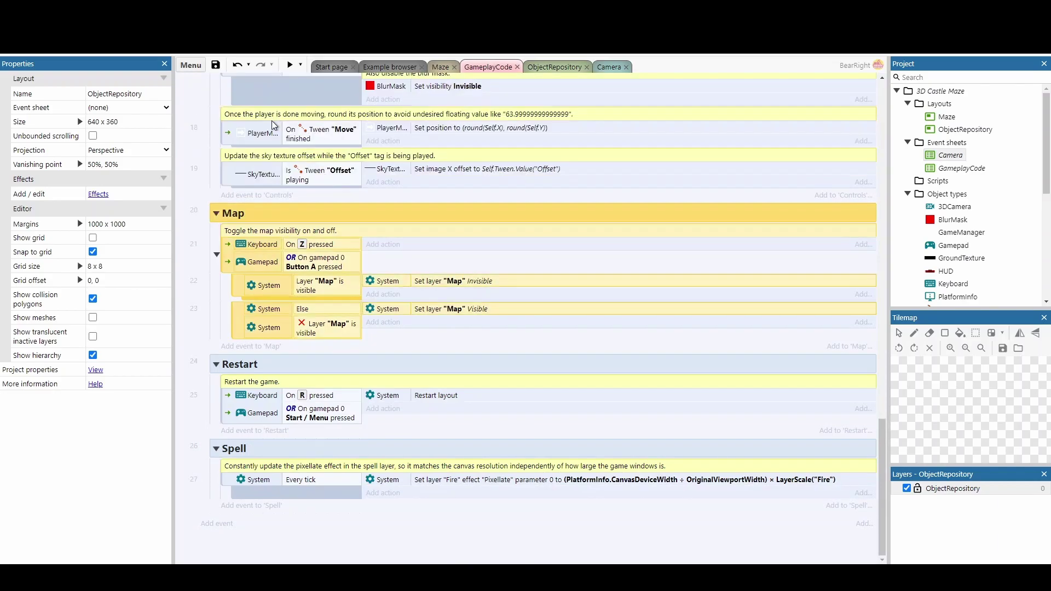
{"action": "left_click", "coordinate": [608, 67]}
{"action": "key", "text": "ctrl+v"}
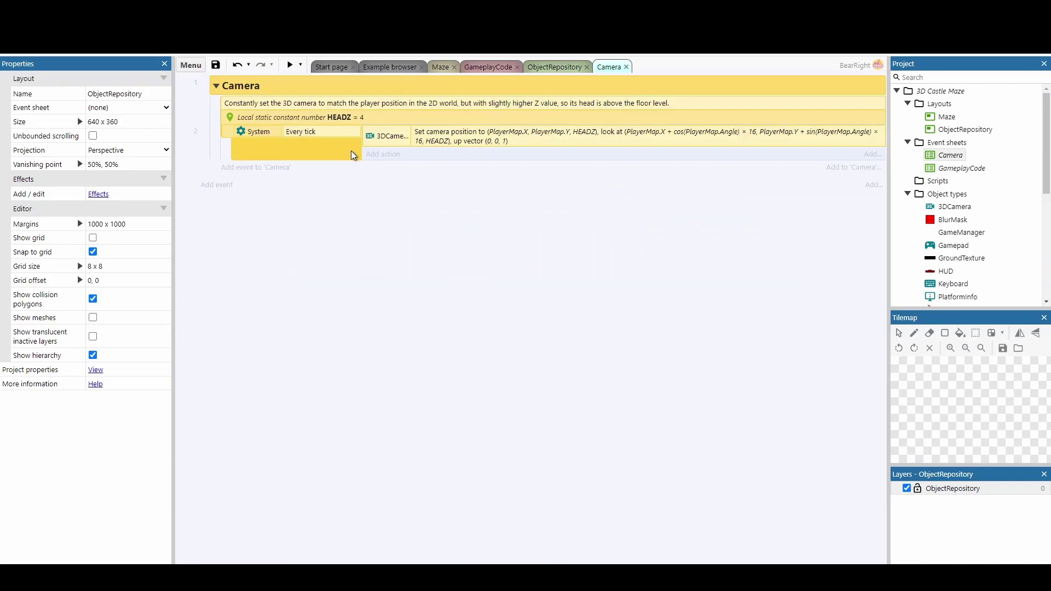
Step: Include the Camera event sheet in the GameplayCode event sheet
{"action": "left_click", "coordinate": [487, 67]}
{"action": "scroll", "coordinate": [276, 195], "scroll_direction": "up", "scroll_amount": 15}
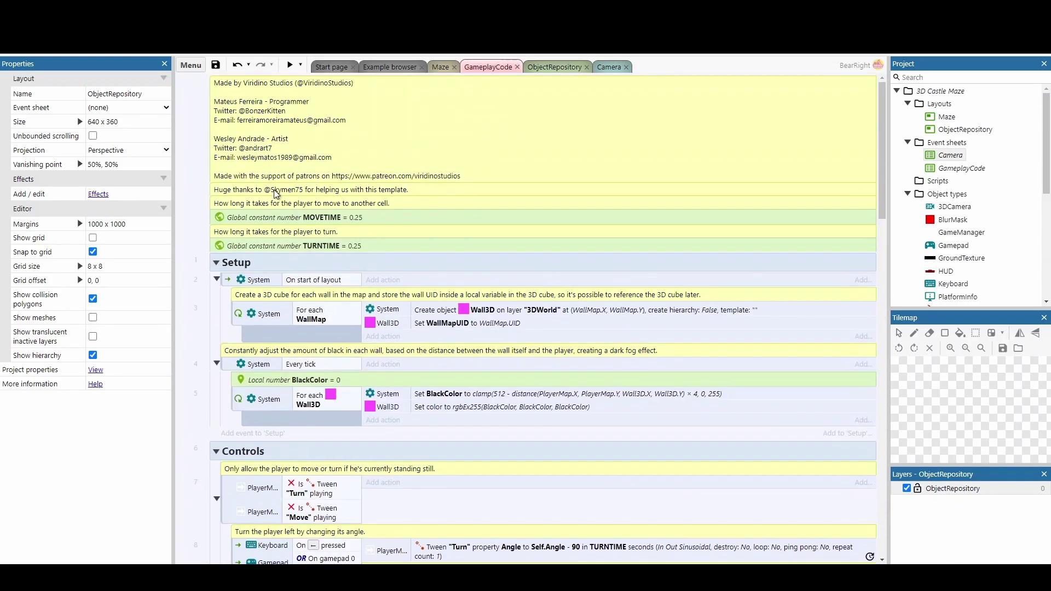
{"action": "right_click", "coordinate": [189, 207]}
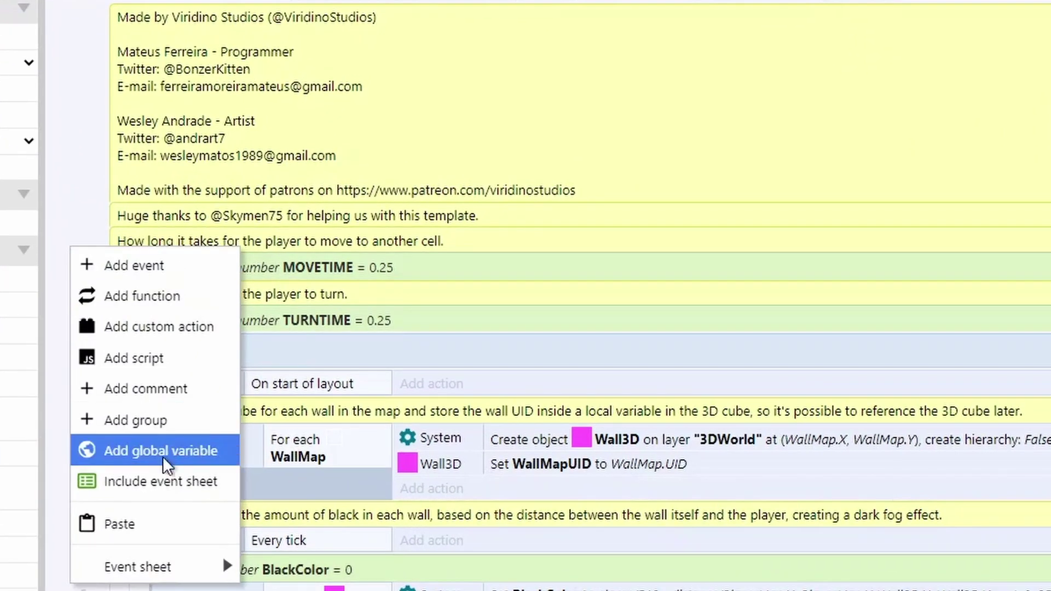
{"action": "left_click", "coordinate": [162, 477]}
{"action": "left_click", "coordinate": [539, 296]}
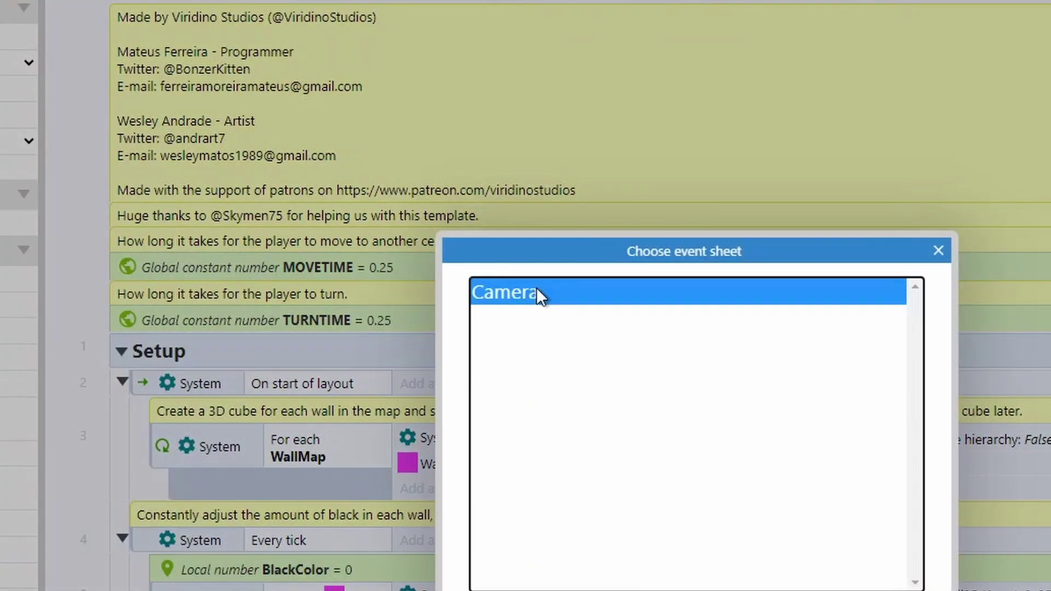
{"action": "left_click", "coordinate": [853, 590]}
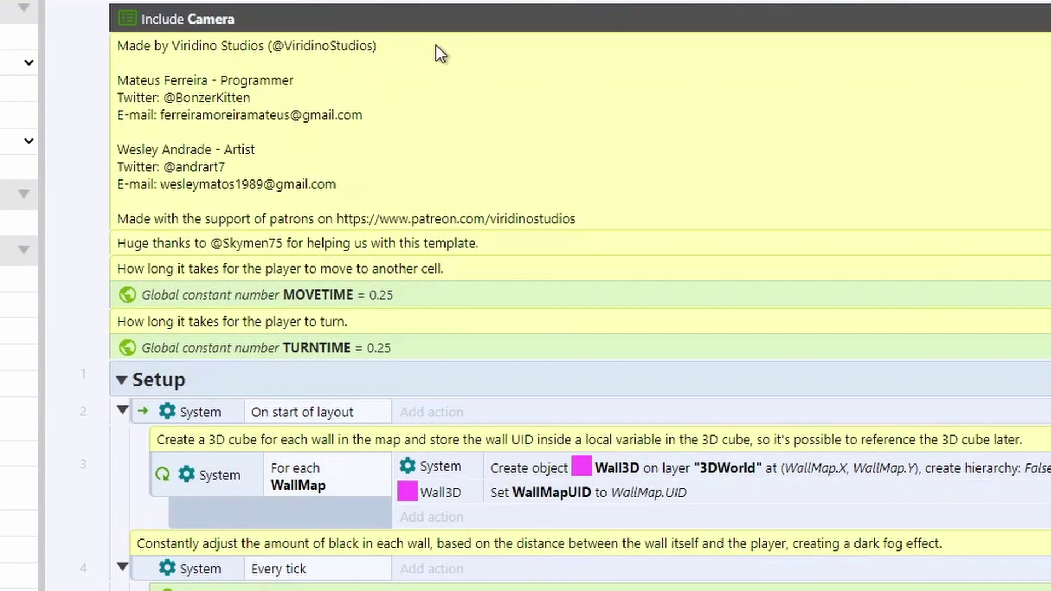
Step: Add the System condition 'Is in preview' to the On start of layout event that sets Health to 100
{"action": "left_click", "coordinate": [862, 1]}
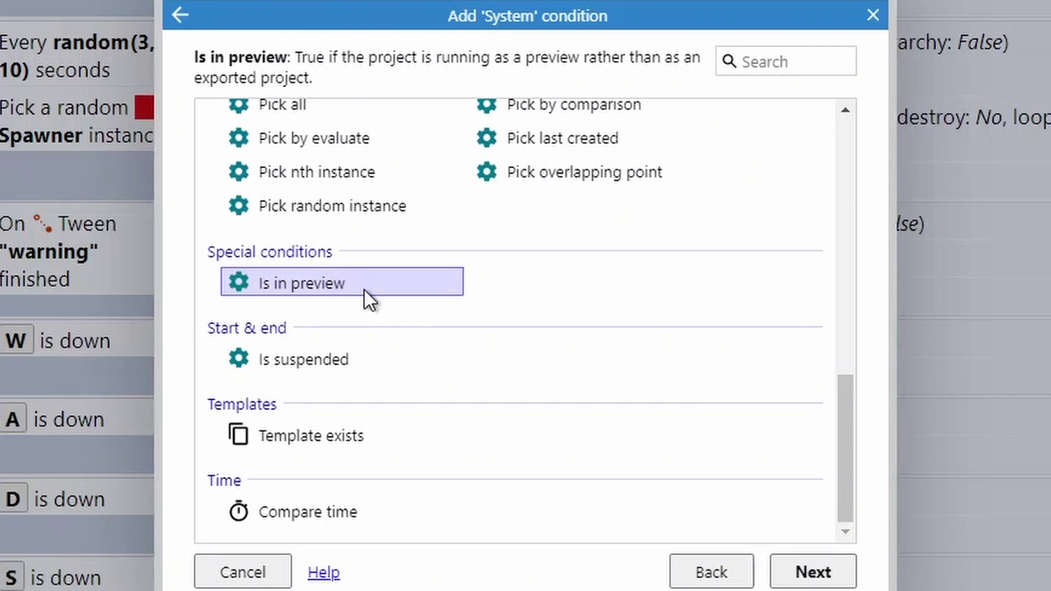
{"action": "double_click", "coordinate": [353, 282]}
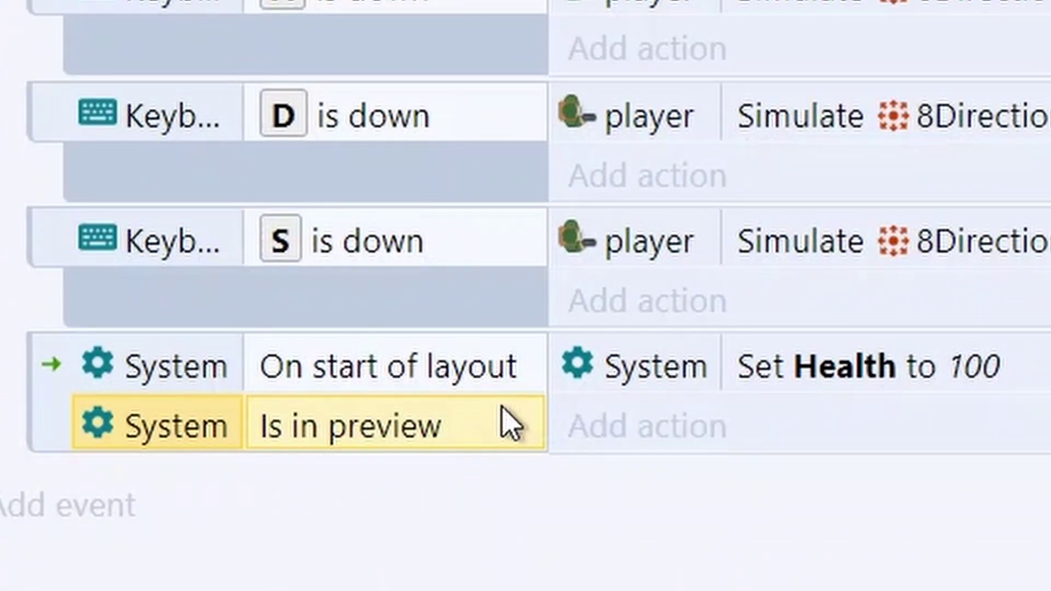
{"action": "left_click", "coordinate": [795, 387]}
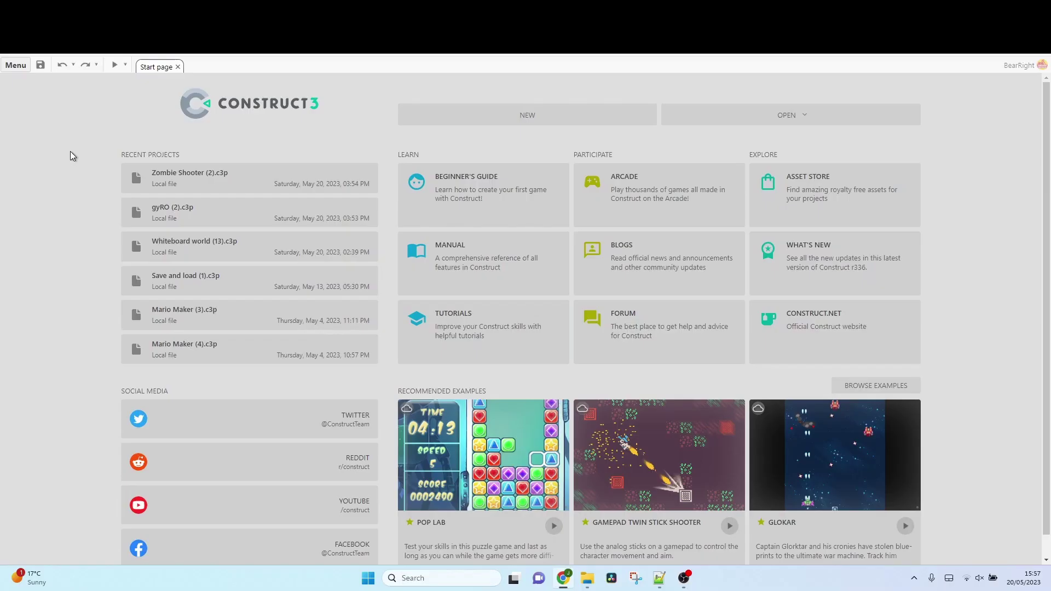
Step: Install Construct 3 as an app and open the project file Whiteboard world (13).c3p from its folder
{"action": "left_click", "coordinate": [17, 65]}
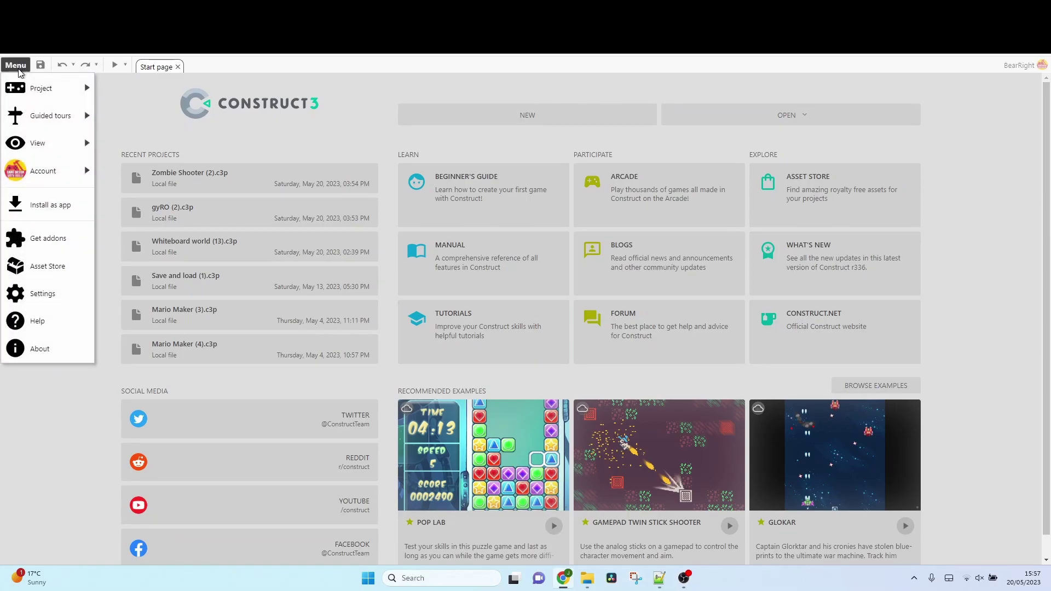
{"action": "left_click", "coordinate": [15, 201]}
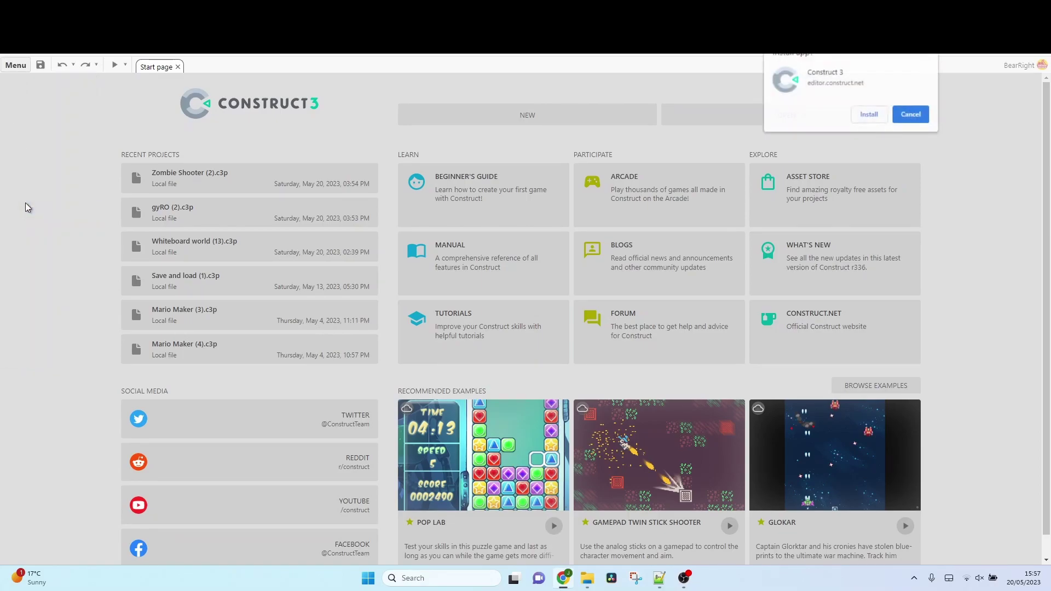
{"action": "left_click", "coordinate": [896, 115]}
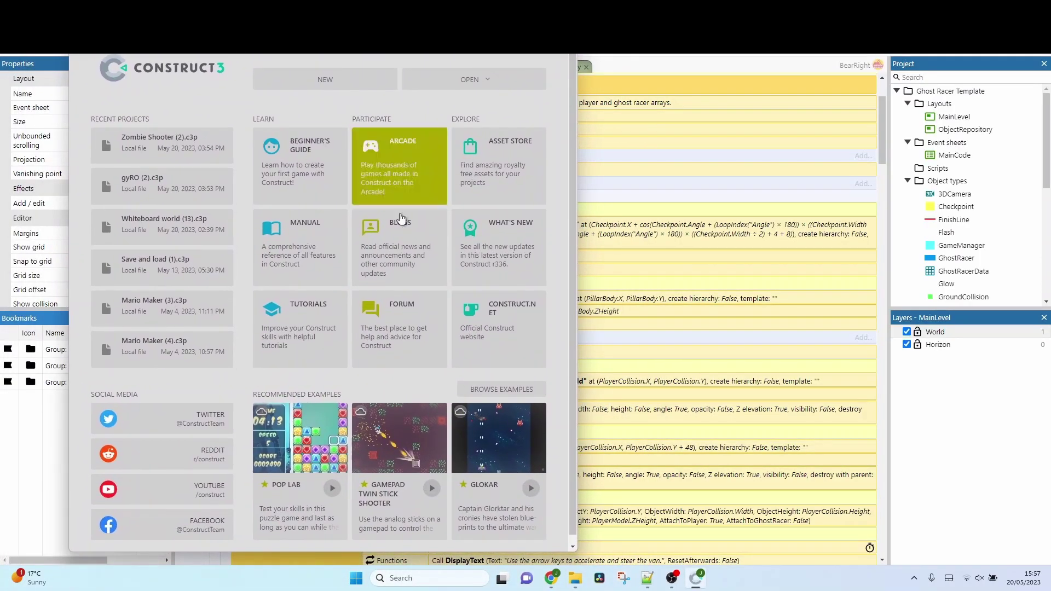
{"action": "right_click", "coordinate": [697, 580]}
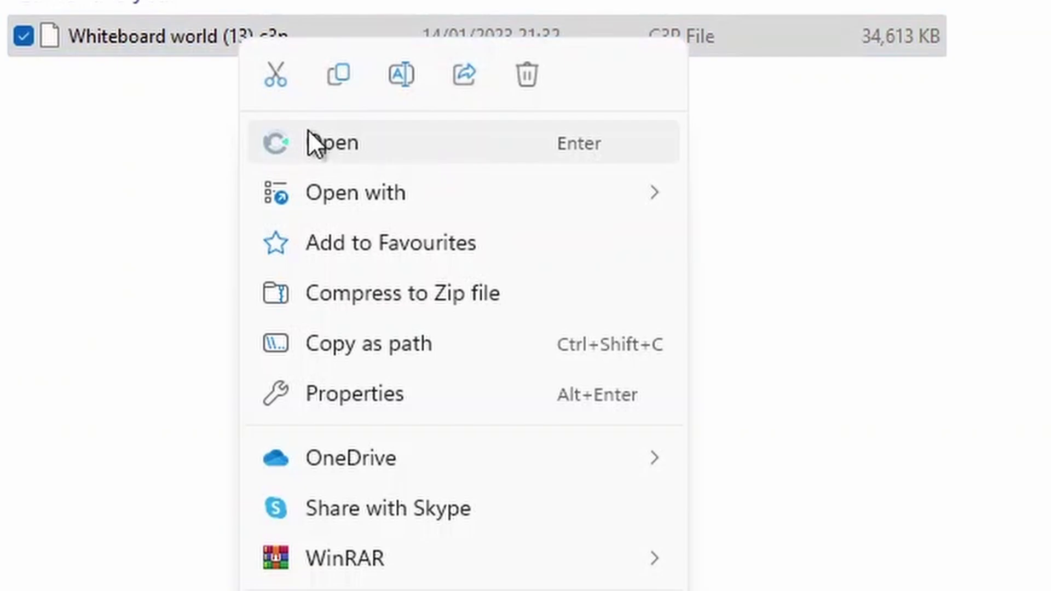
{"action": "left_click", "coordinate": [349, 161]}
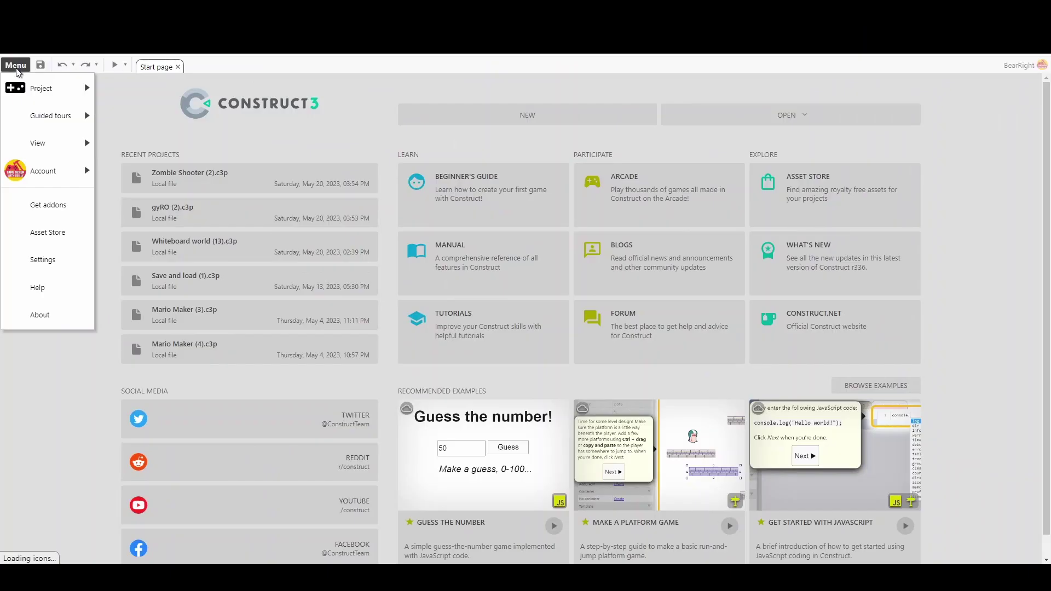
Step: Set the UI mode to Mobile in the settings
{"action": "left_click", "coordinate": [49, 257]}
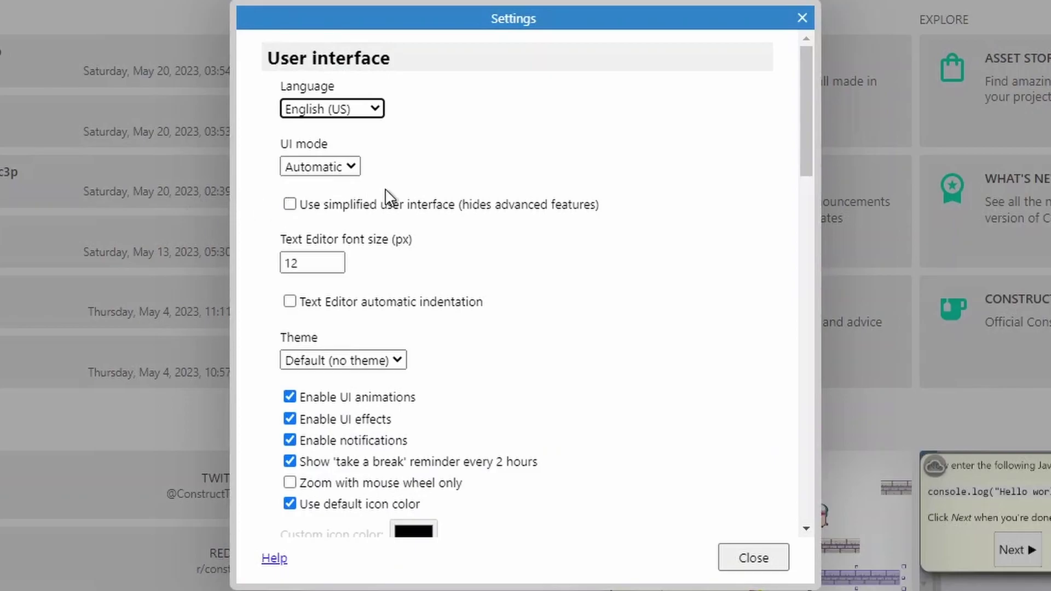
{"action": "left_click", "coordinate": [353, 171]}
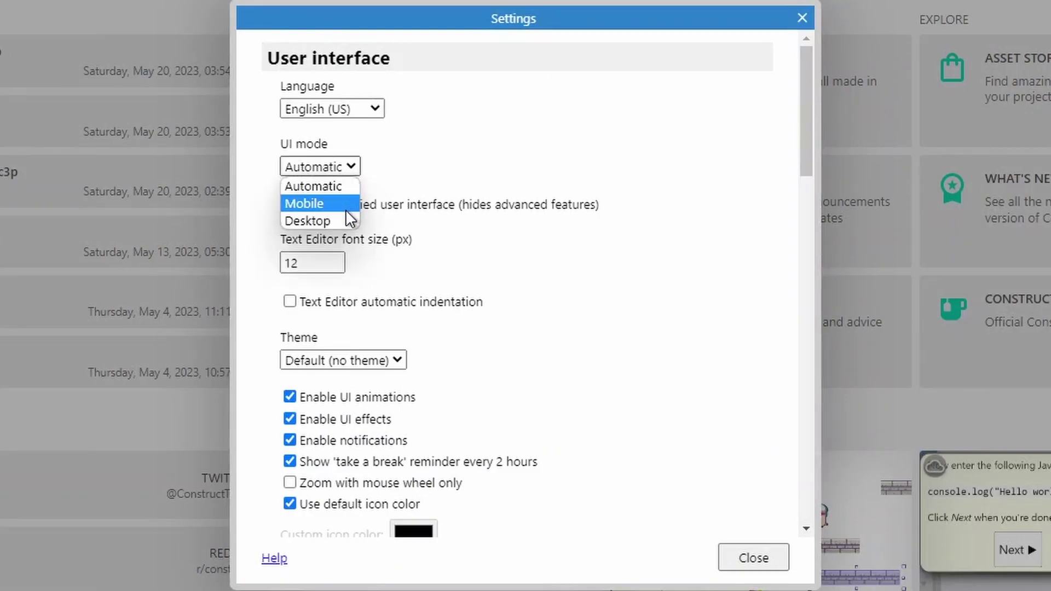
{"action": "left_click", "coordinate": [312, 203]}
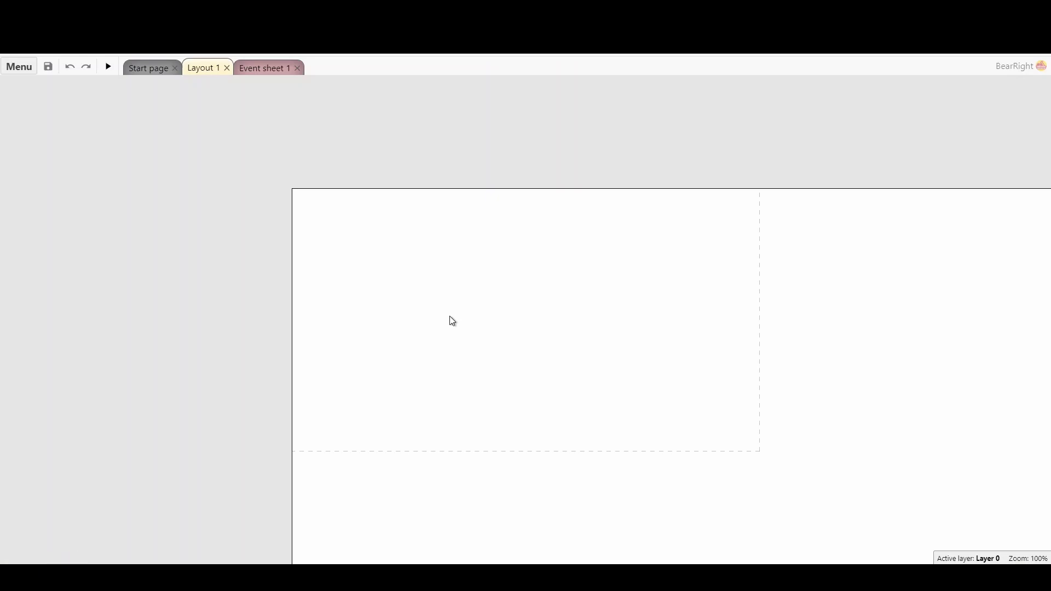
Step: Reveal the Properties bar and the Project bar beside Layout 1 in the mobile interface
{"action": "left_click_drag", "start_coordinate": [1, 212], "coordinate": [192, 224]}
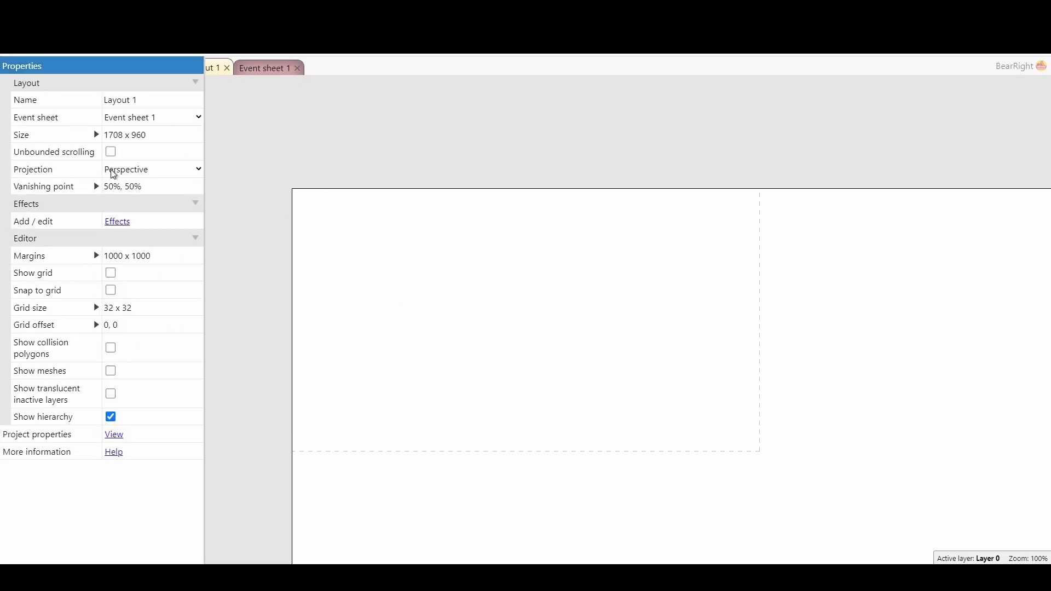
{"action": "left_click_drag", "start_coordinate": [1049, 250], "coordinate": [691, 251]}
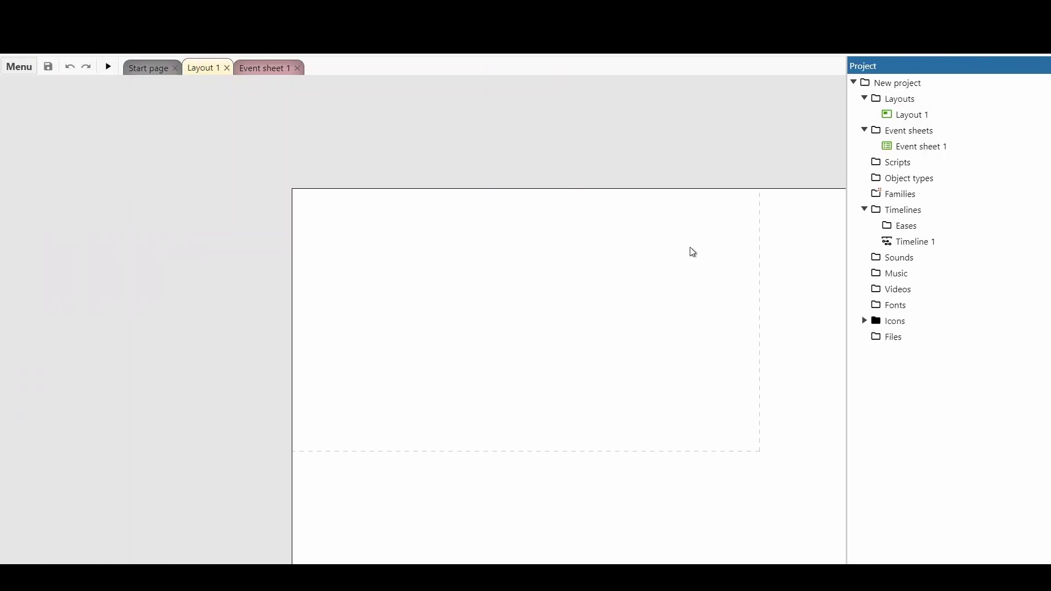
{"action": "right_click", "coordinate": [524, 239]}
{"action": "left_click", "coordinate": [534, 241]}
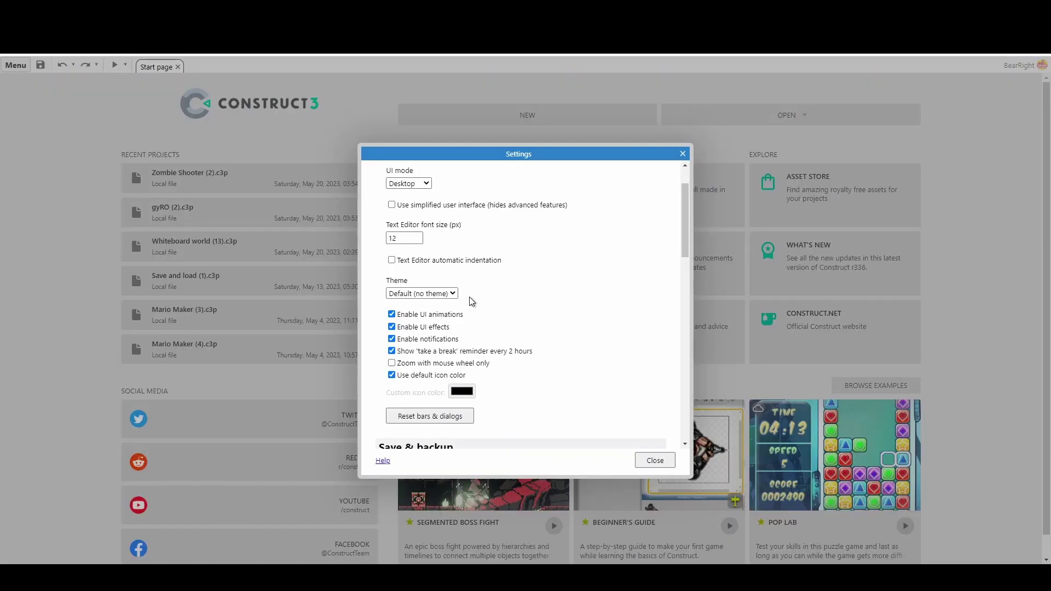
Step: Choose an interface theme in the settings and enable periodic backup of the active project
{"action": "left_click", "coordinate": [438, 294]}
{"action": "left_click", "coordinate": [417, 316]}
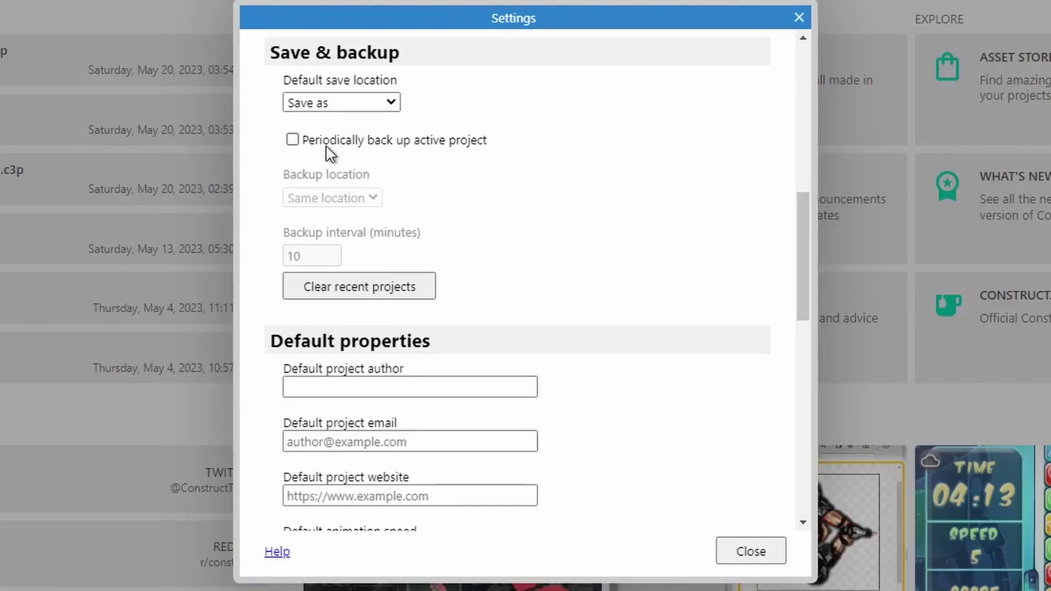
{"action": "left_click", "coordinate": [293, 140]}
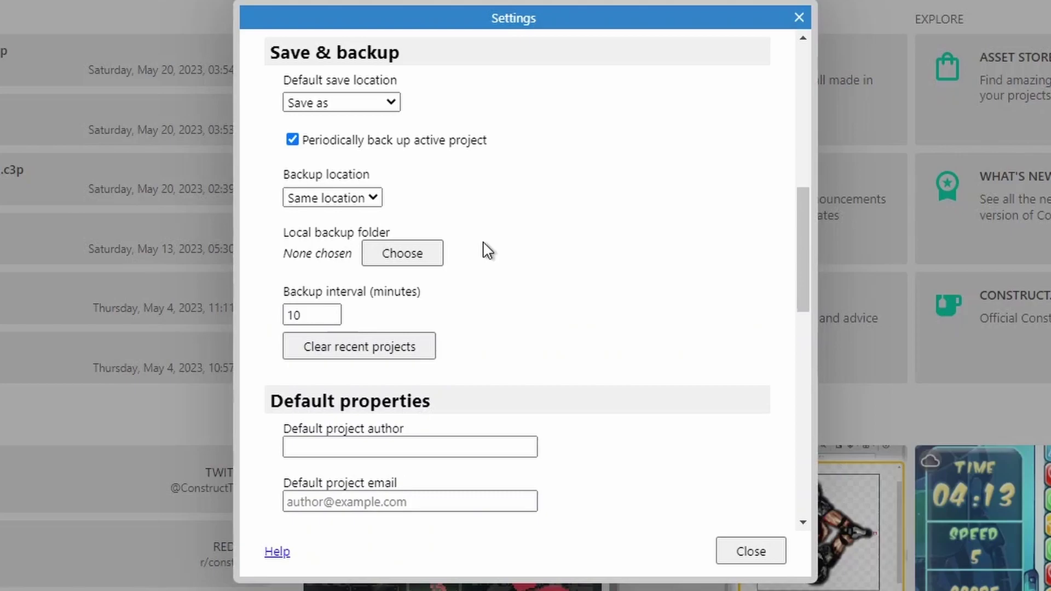
Step: Set the GPU preference for multi-GPU systems to High performance and close the settings
{"action": "scroll", "coordinate": [487, 251], "scroll_direction": "down", "scroll_amount": 10}
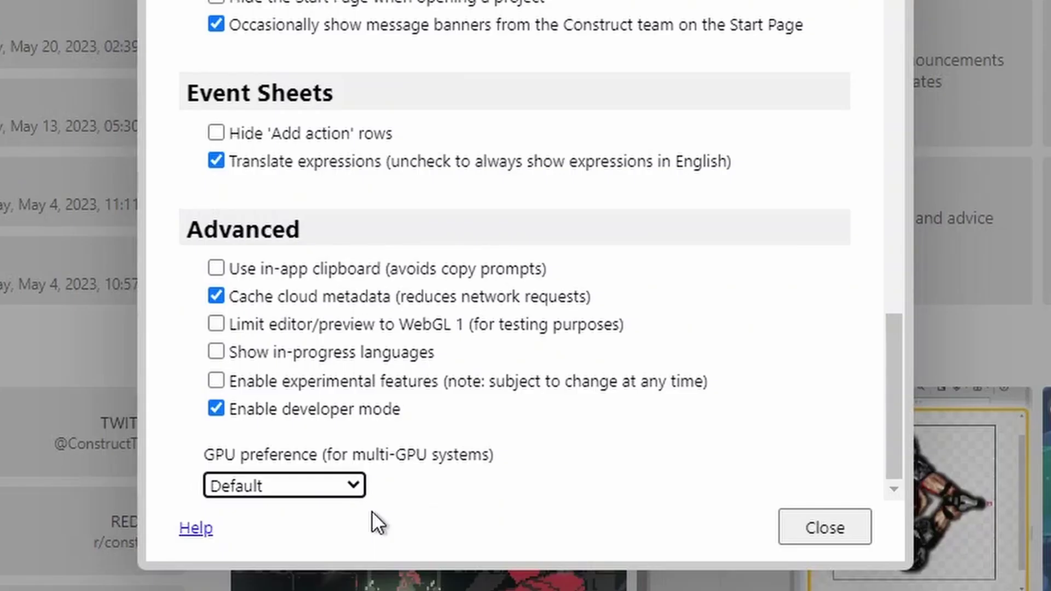
{"action": "left_click", "coordinate": [244, 490]}
{"action": "left_click", "coordinate": [263, 517]}
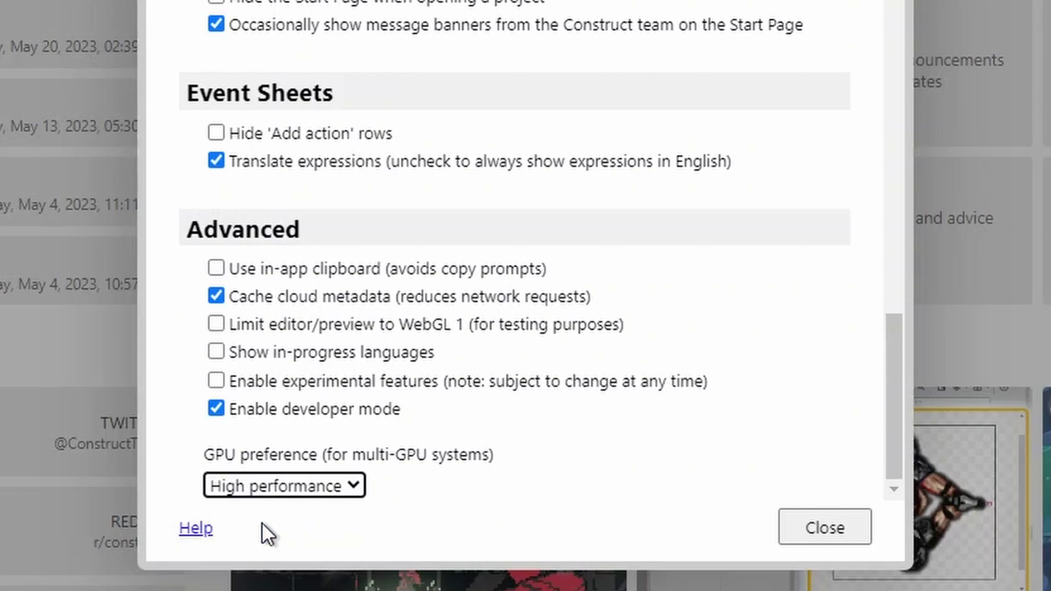
{"action": "key", "text": "Escape"}
Step: Open the About information of the editor and read through it
{"action": "left_click", "coordinate": [15, 63]}
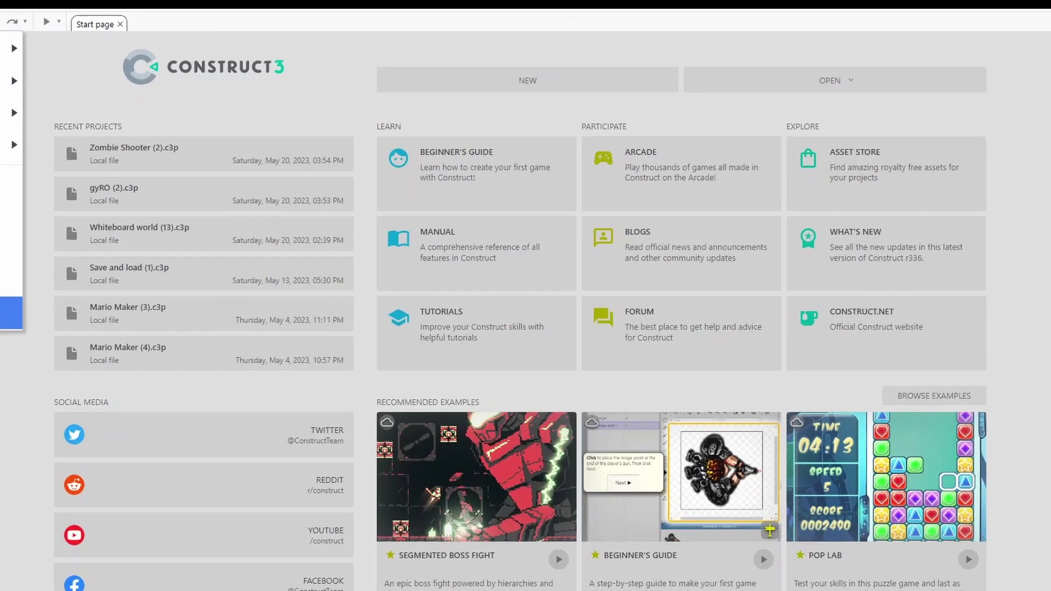
{"action": "left_click", "coordinate": [11, 312]}
{"action": "scroll", "coordinate": [531, 234], "scroll_direction": "down", "scroll_amount": 6}
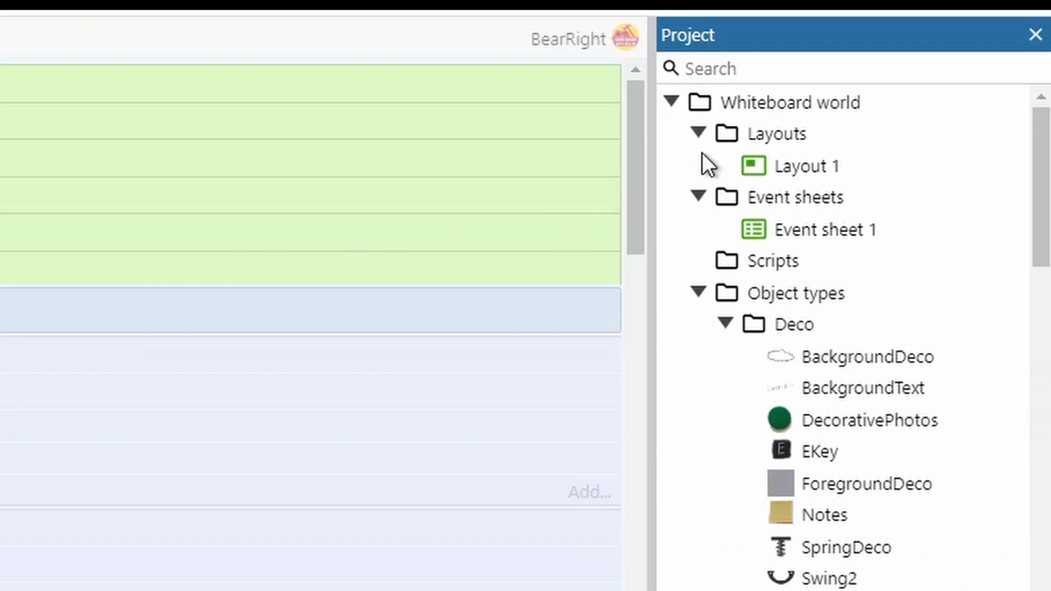
Step: View the project statistics of the Whiteboard world project
{"action": "left_click", "coordinate": [742, 106]}
{"action": "right_click", "coordinate": [733, 100]}
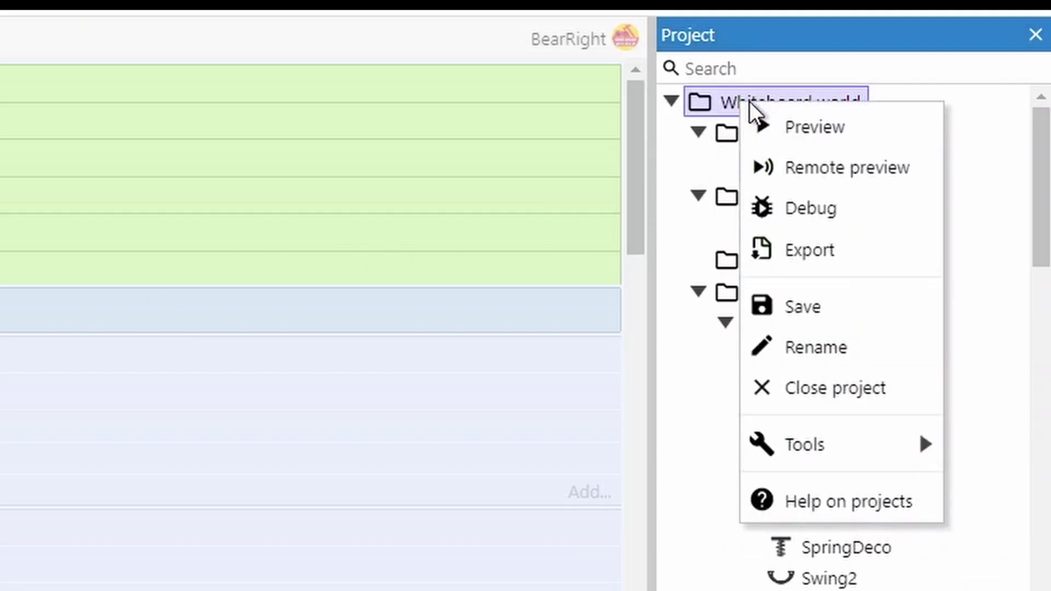
{"action": "mouse_move", "coordinate": [833, 446]}
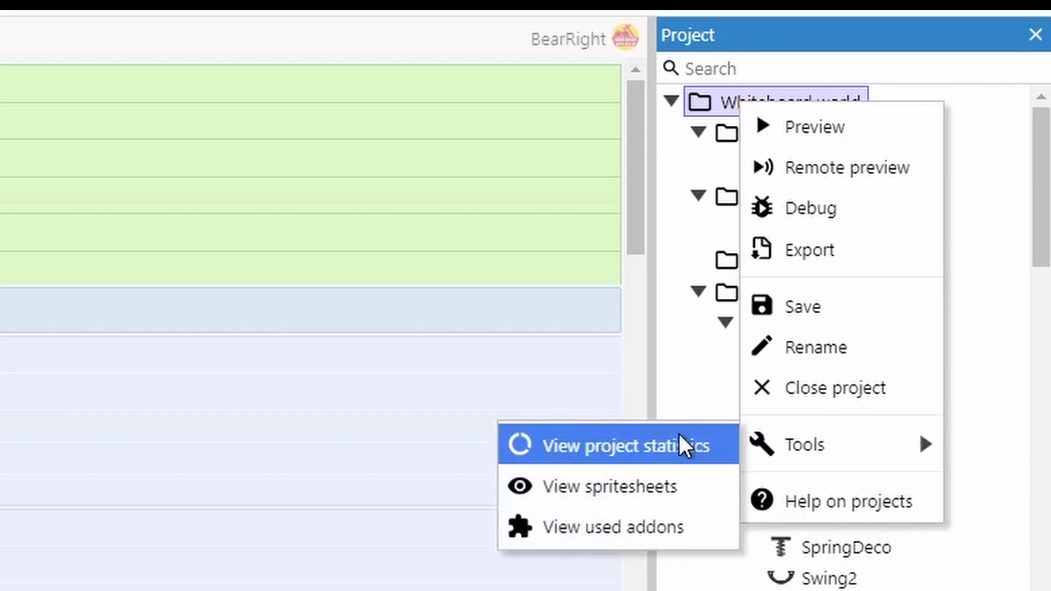
{"action": "left_click", "coordinate": [649, 444]}
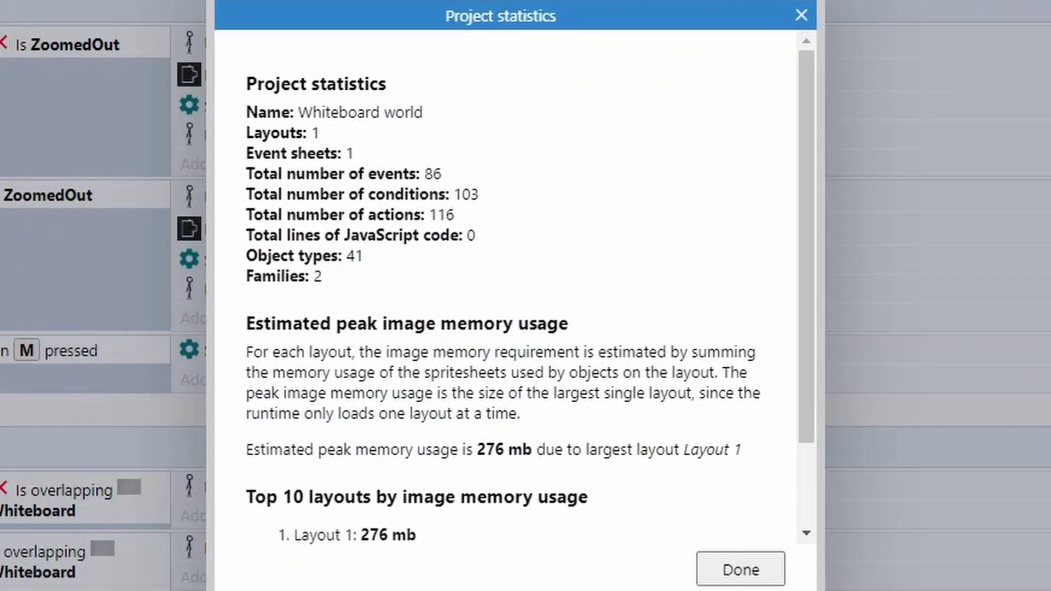